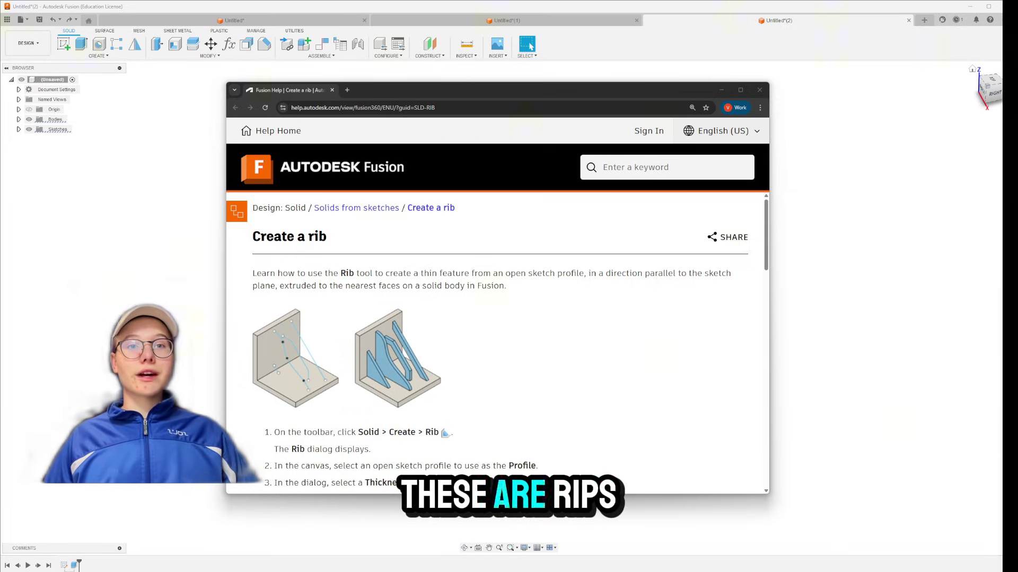
- Minimize the 'Create a rib' help page to reveal the L-shaped bracket model
click(724, 91)
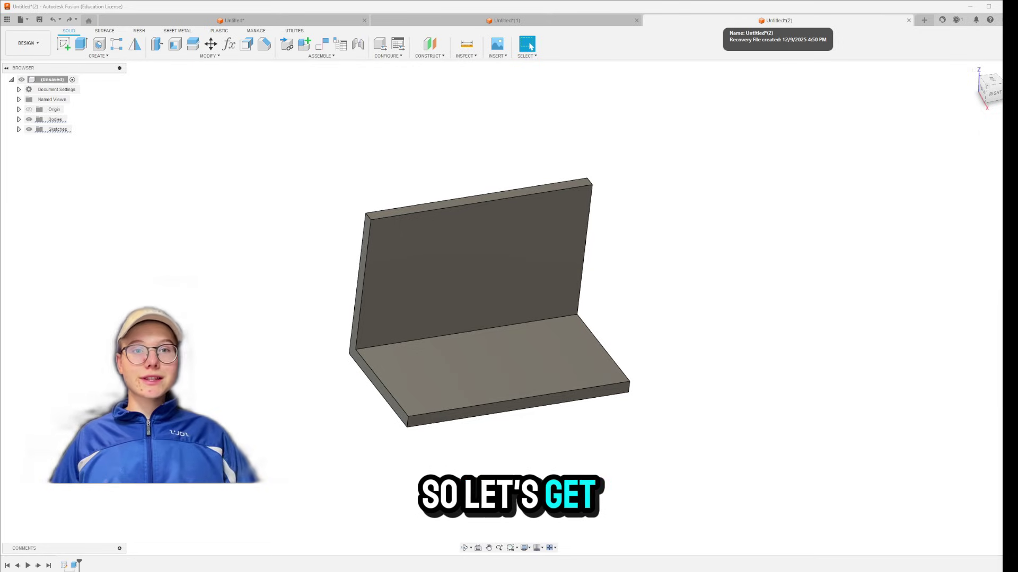
click(98, 56)
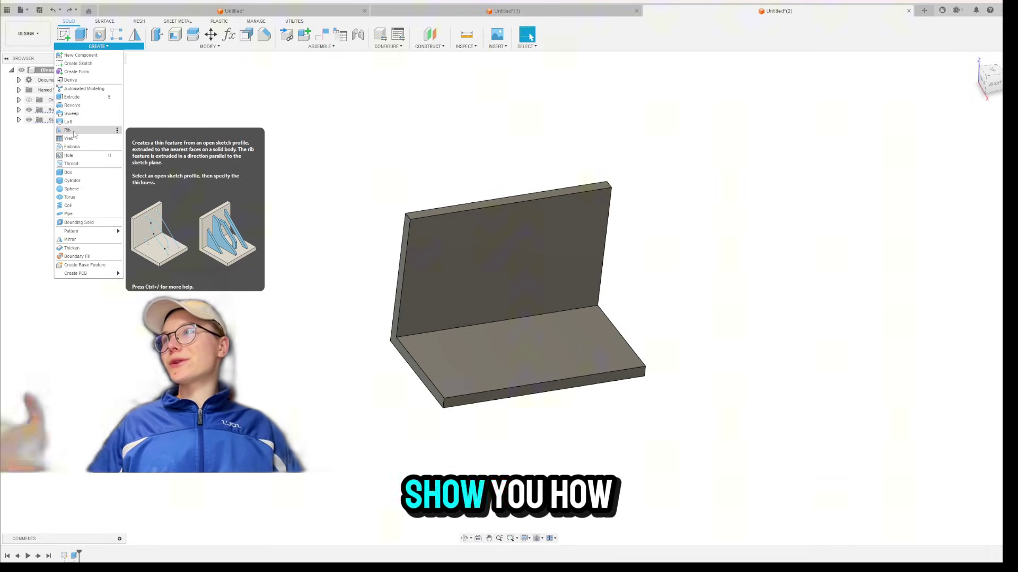
- Orbit and pan the L-bracket to a near-front view to judge rib placement
click(357, 156)
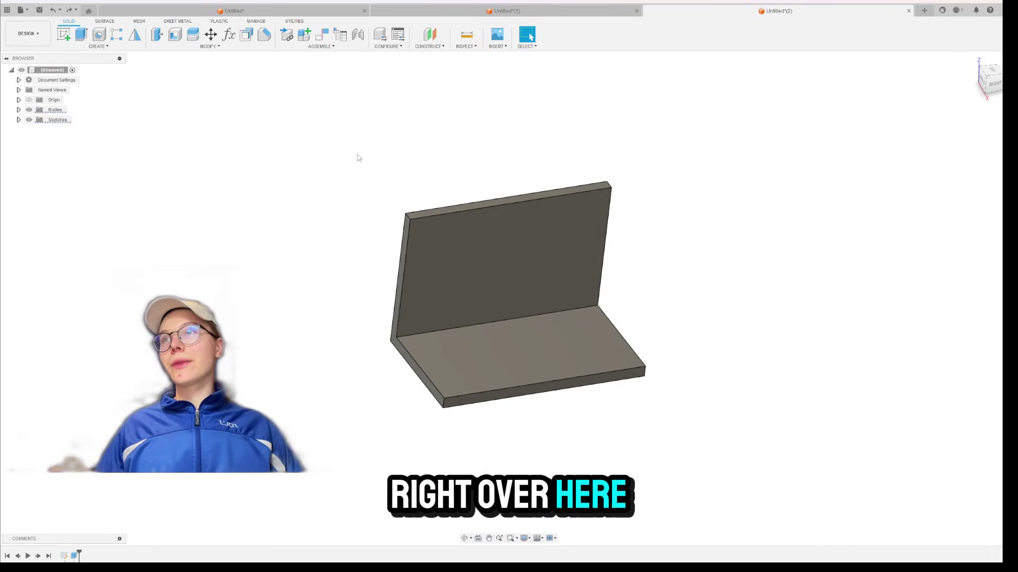
shift+middle_drag(361, 155, 397, 166)
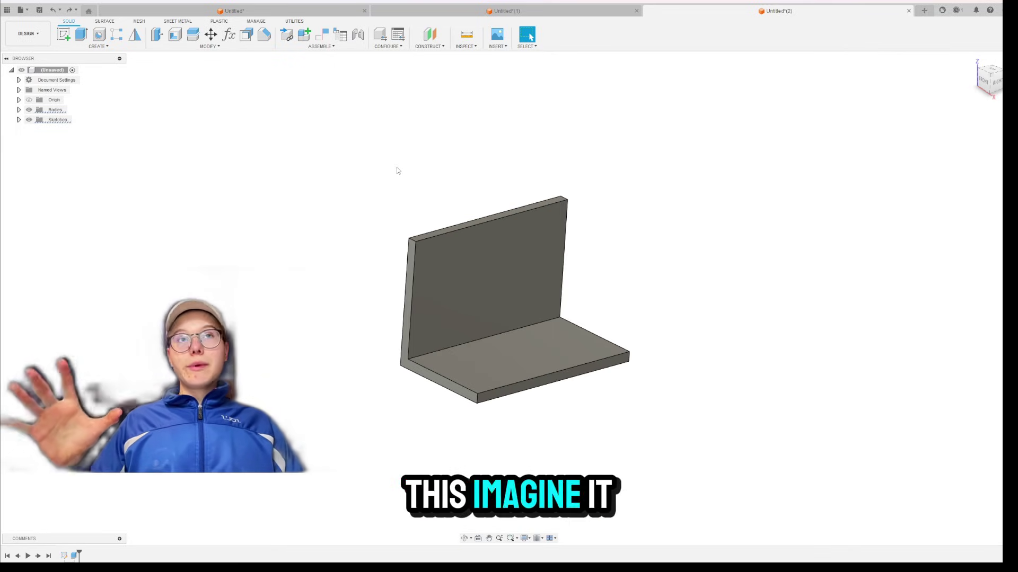
scroll(396, 166, up, 3)
scroll(396, 167, down, 1)
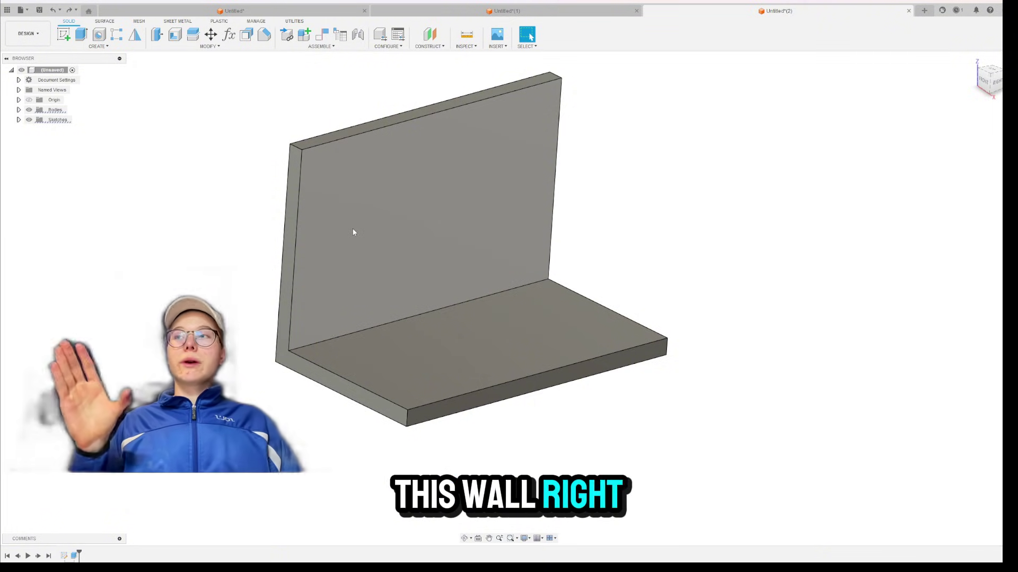
mouse_move(114, 227)
shift+middle_down()
mouse_move(100, 248)
mouse_move(170, 230)
shift+middle_up()
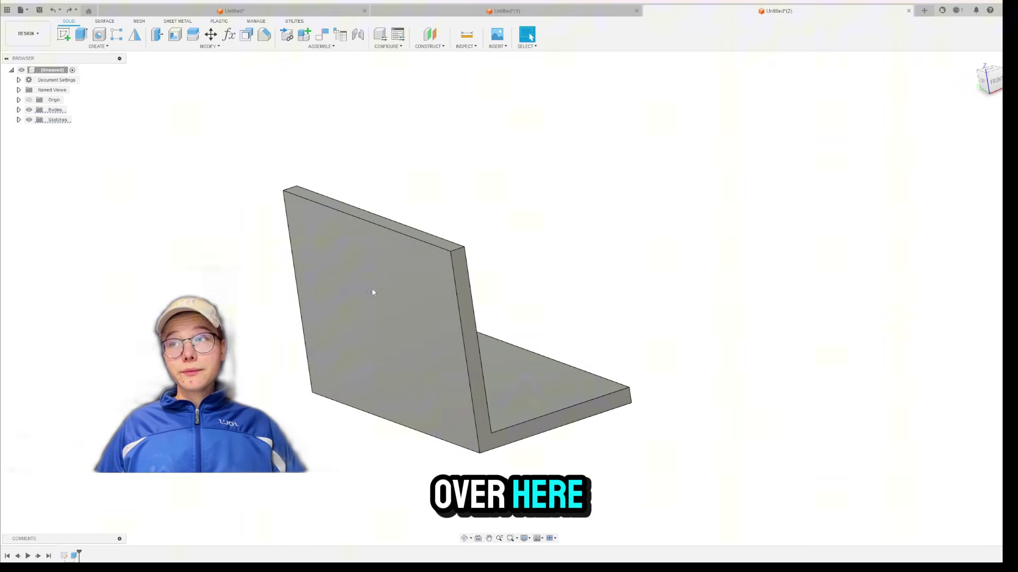
middle_drag(267, 291, 128, 281)
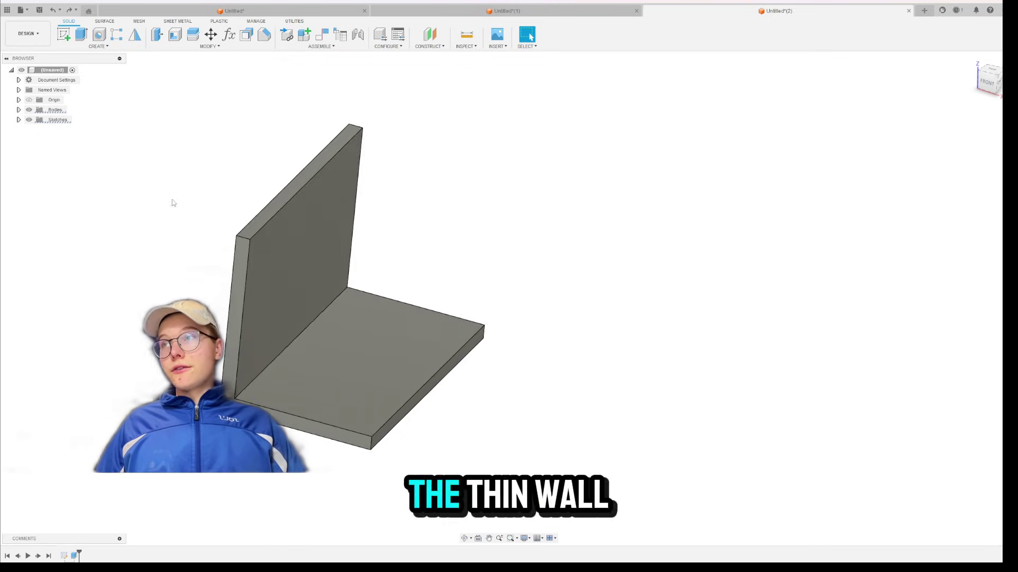
middle_drag(302, 251, 315, 275)
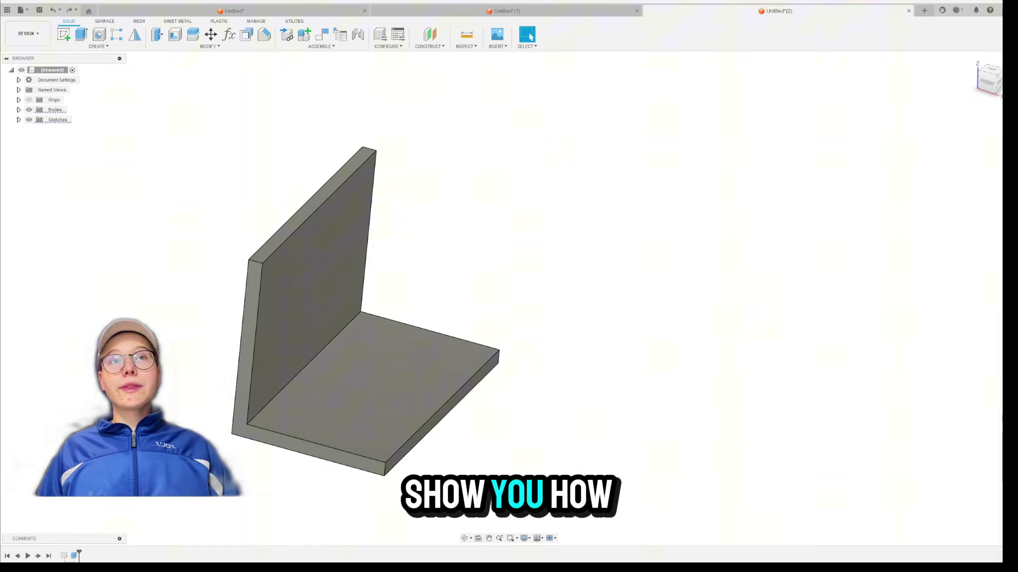
shift+middle_drag(588, 241, 580, 176)
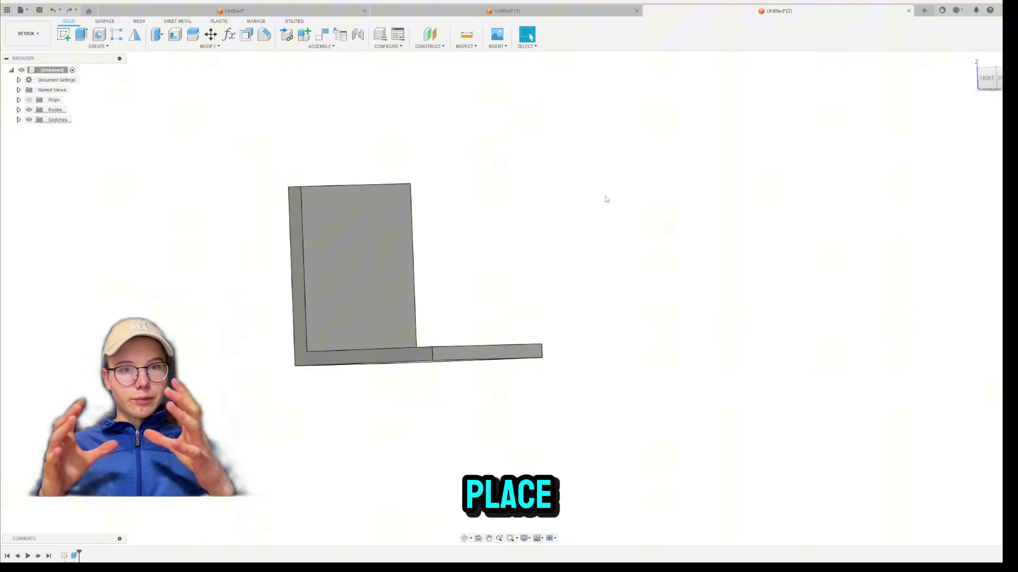
- Create an Offset Plane 50 mm from the XZ plane, crossing the bracket
click(429, 46)
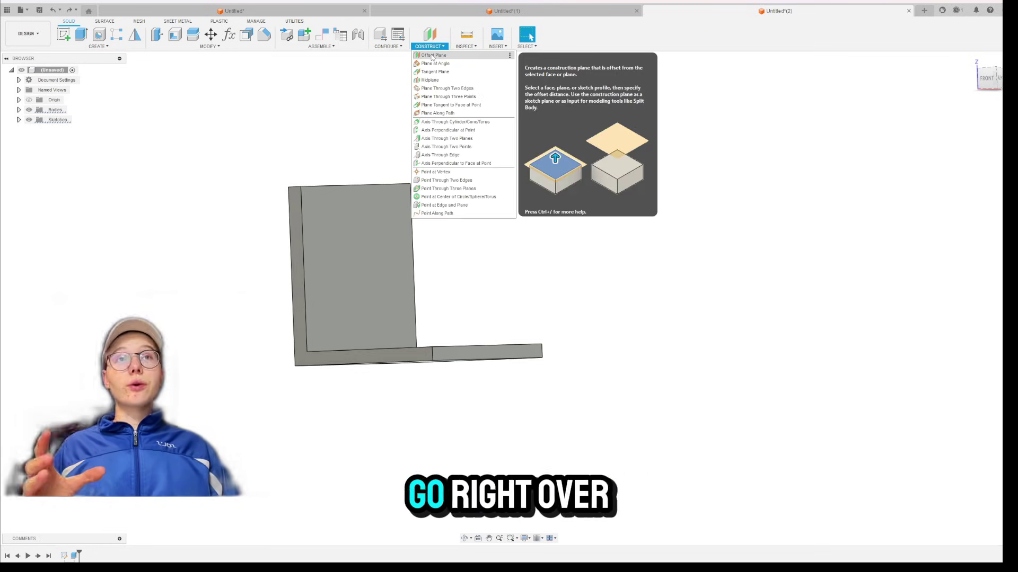
key(Escape)
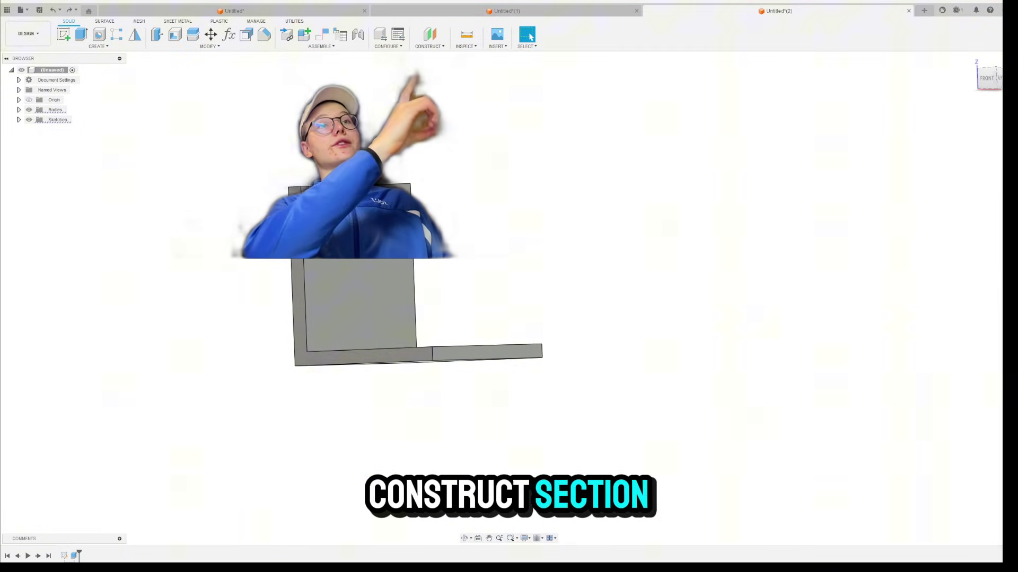
click(429, 46)
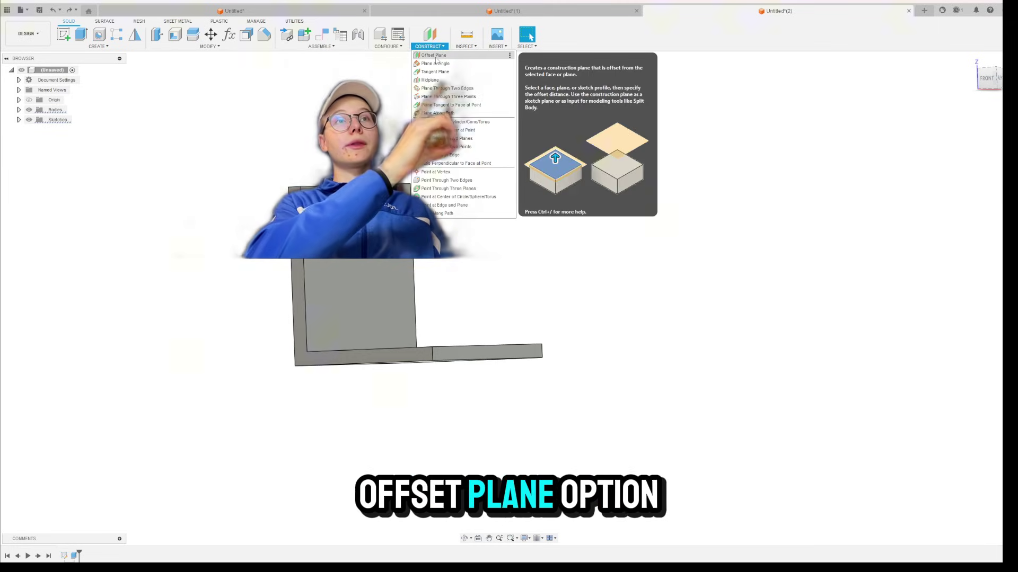
click(435, 55)
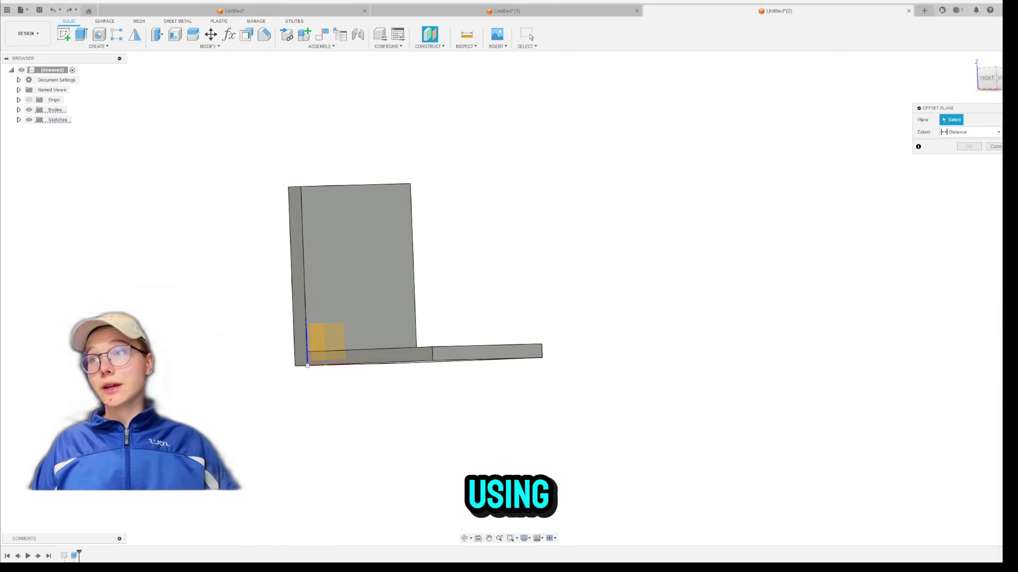
click(329, 346)
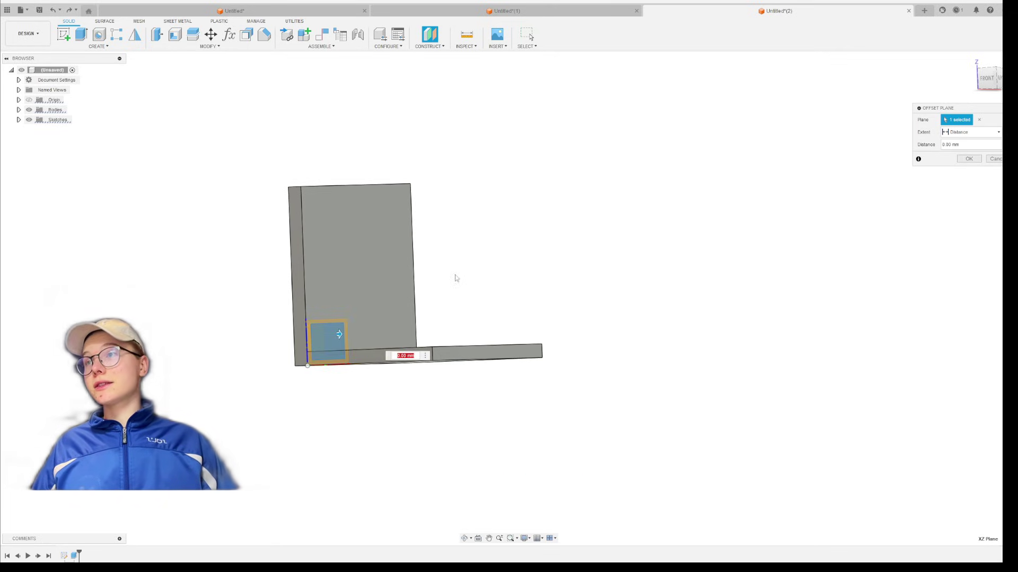
shift+middle_drag(573, 192, 533, 222)
drag(284, 310, 407, 309)
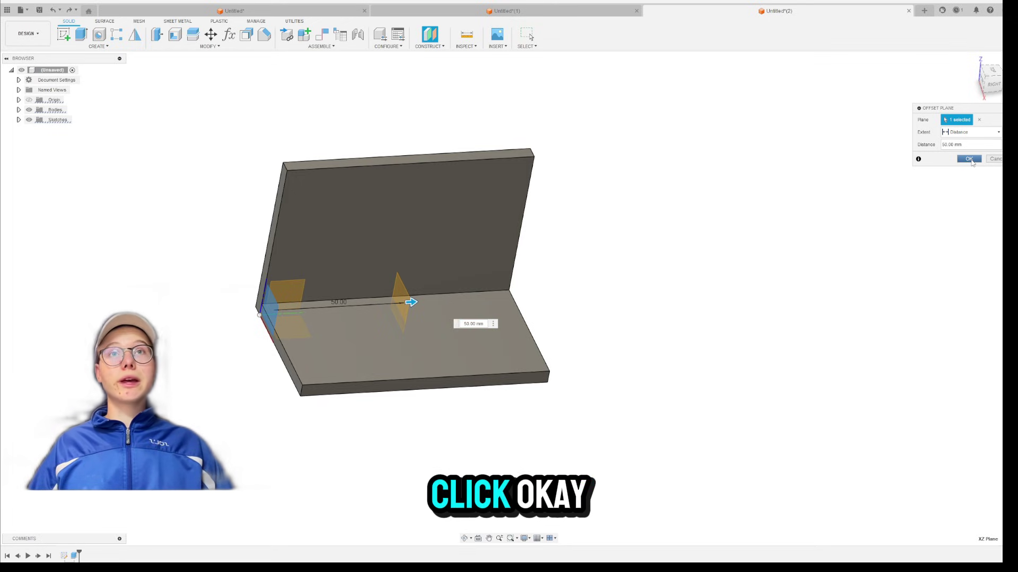
click(969, 159)
drag(619, 334, 647, 325)
key(Escape)
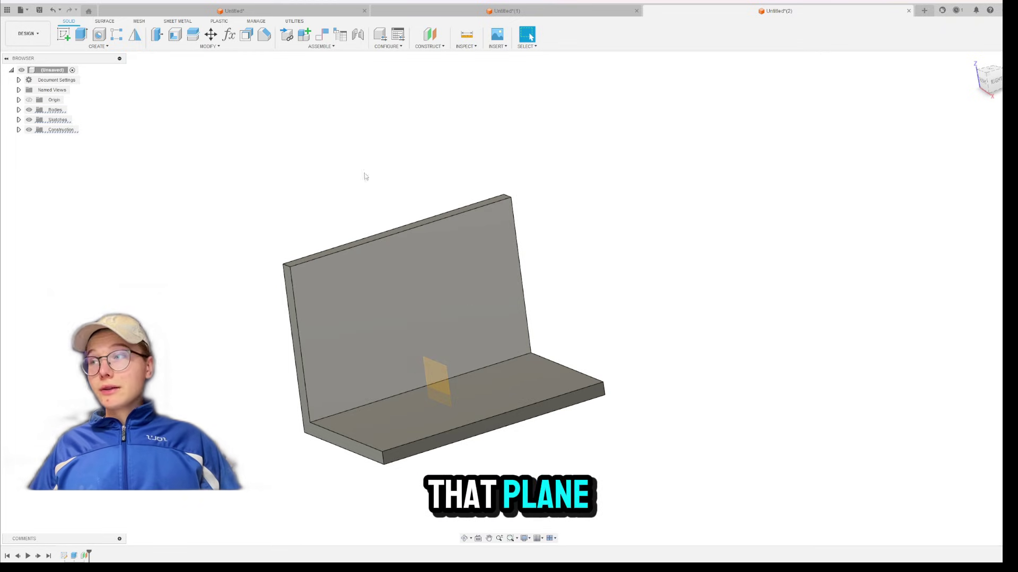
- On the offset plane, sketch a spline from the upright wall down to the base plate
click(64, 36)
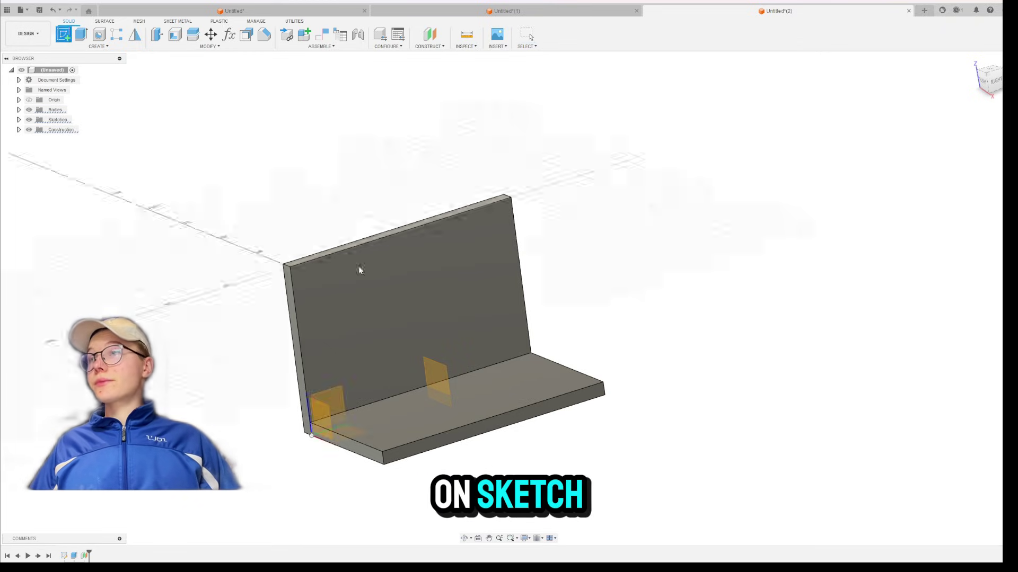
click(435, 375)
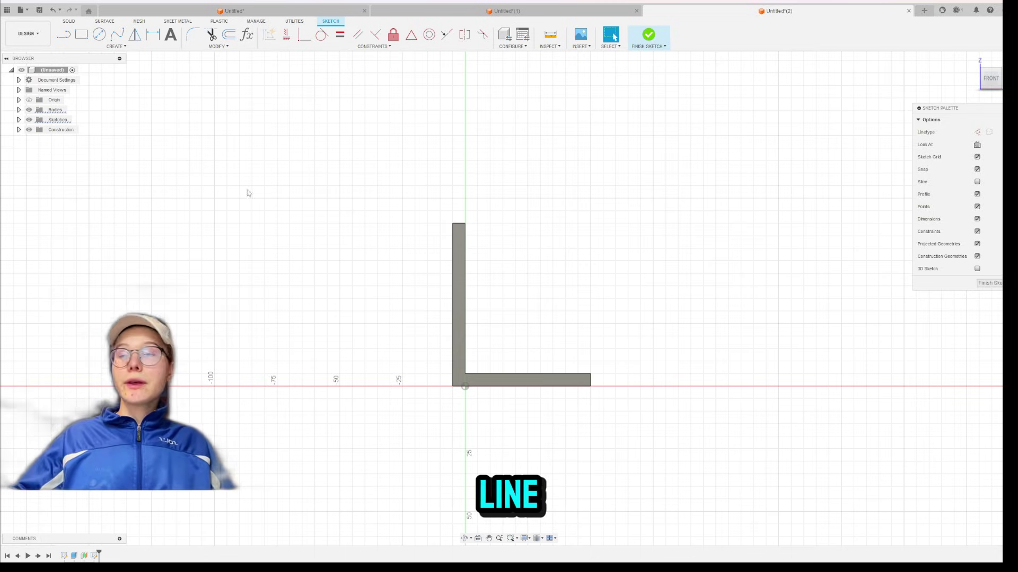
click(117, 35)
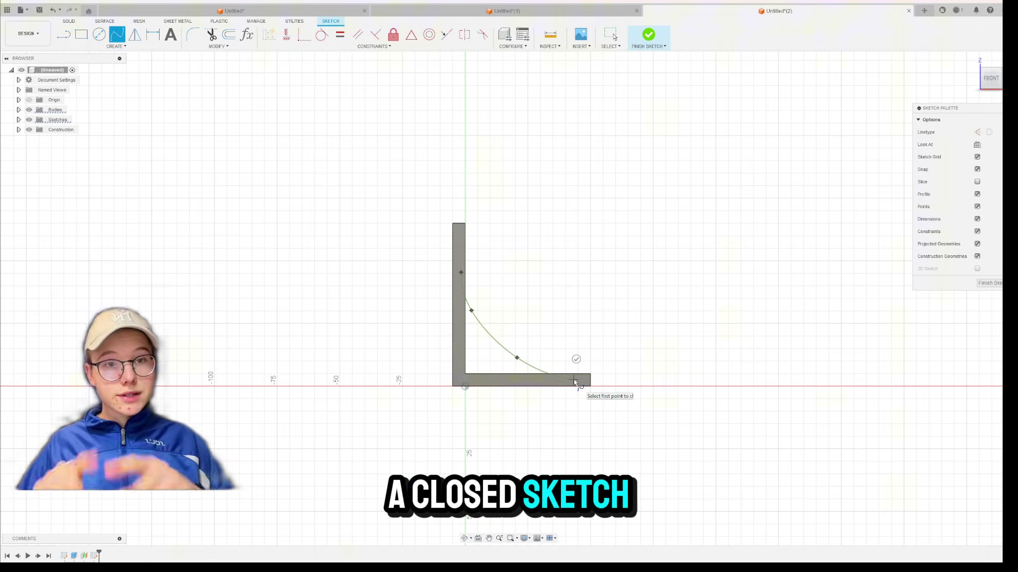
click(574, 381)
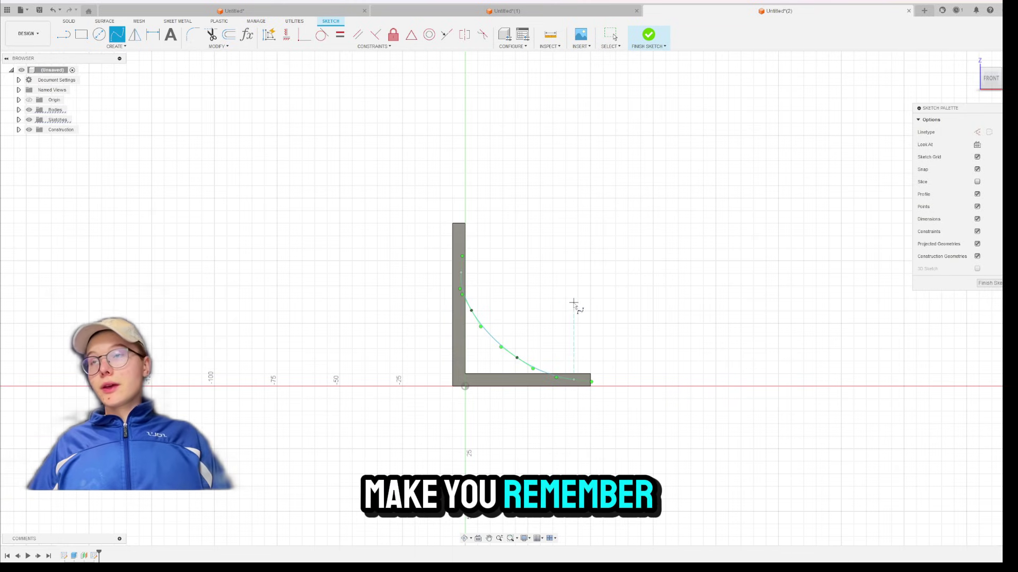
shift+middle_drag(575, 306, 565, 315)
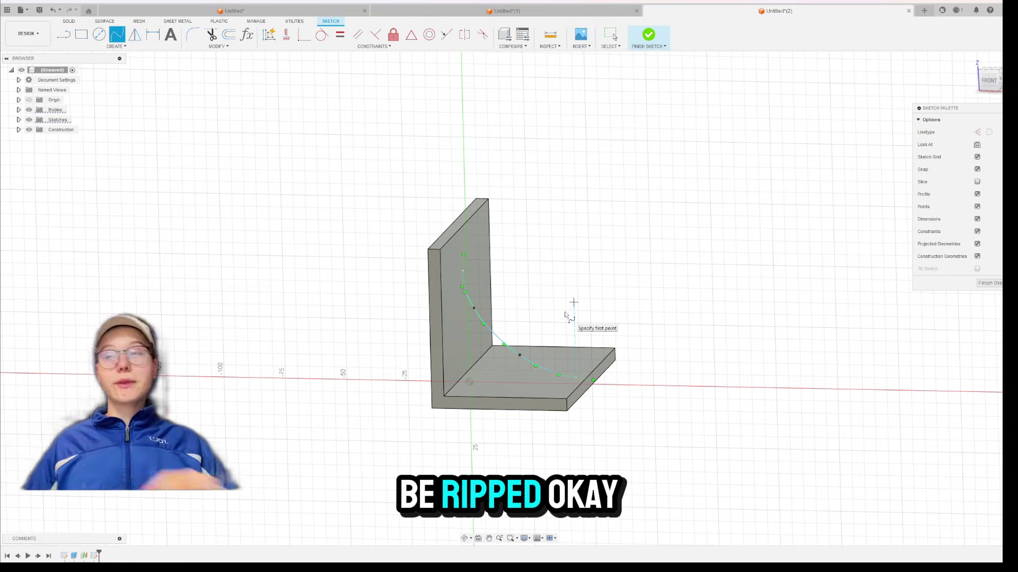
middle_drag(558, 195, 558, 214)
key(Escape)
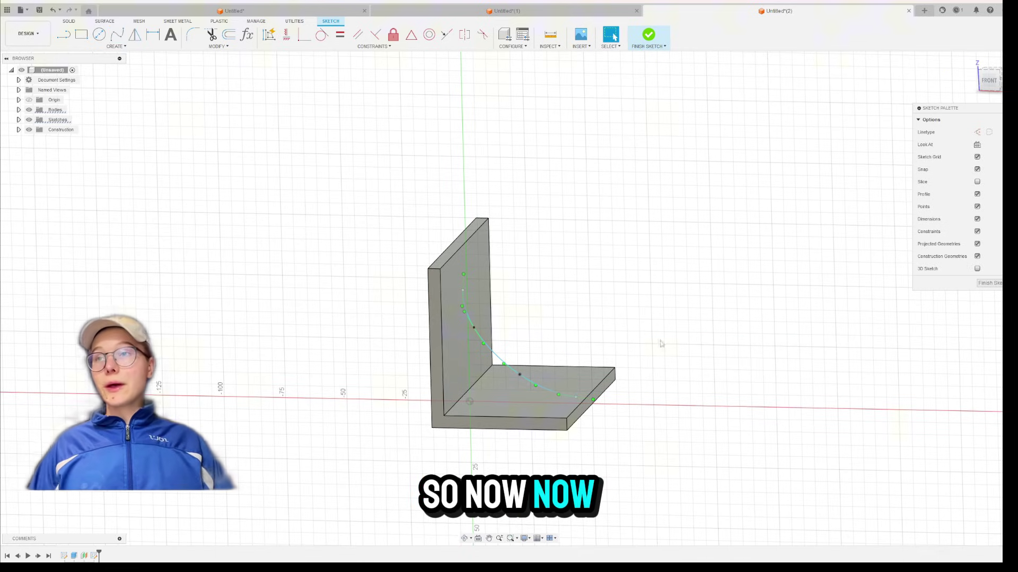
click(648, 34)
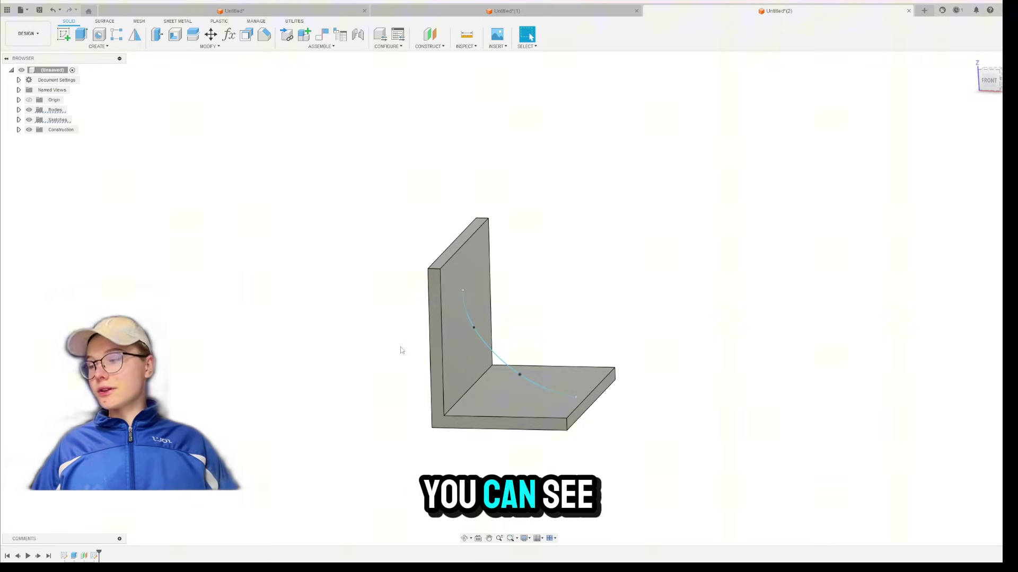
- Start the Rib command from the solid Create menu and move its dialog lower
shift+middle_drag(399, 350, 374, 363)
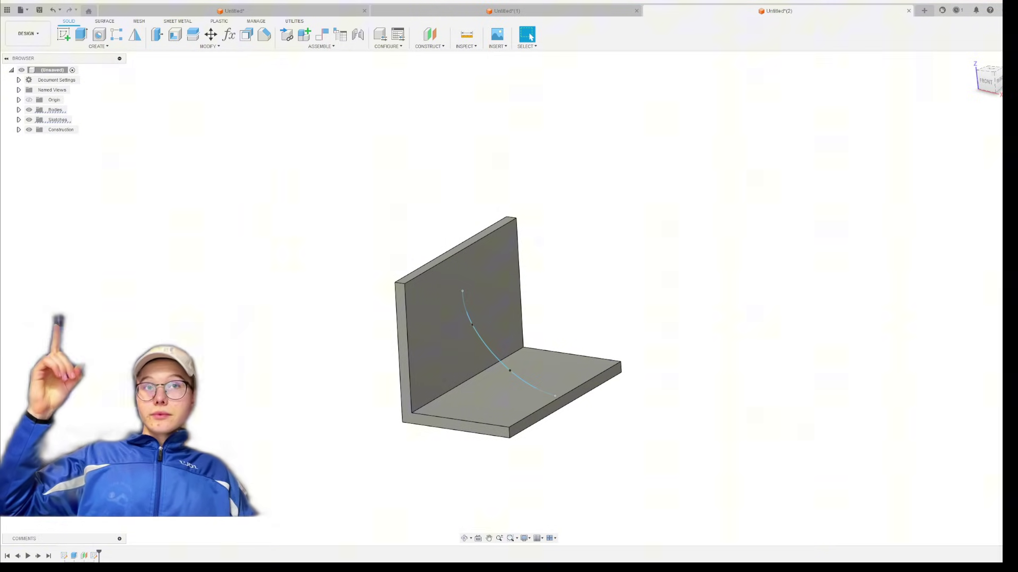
click(101, 46)
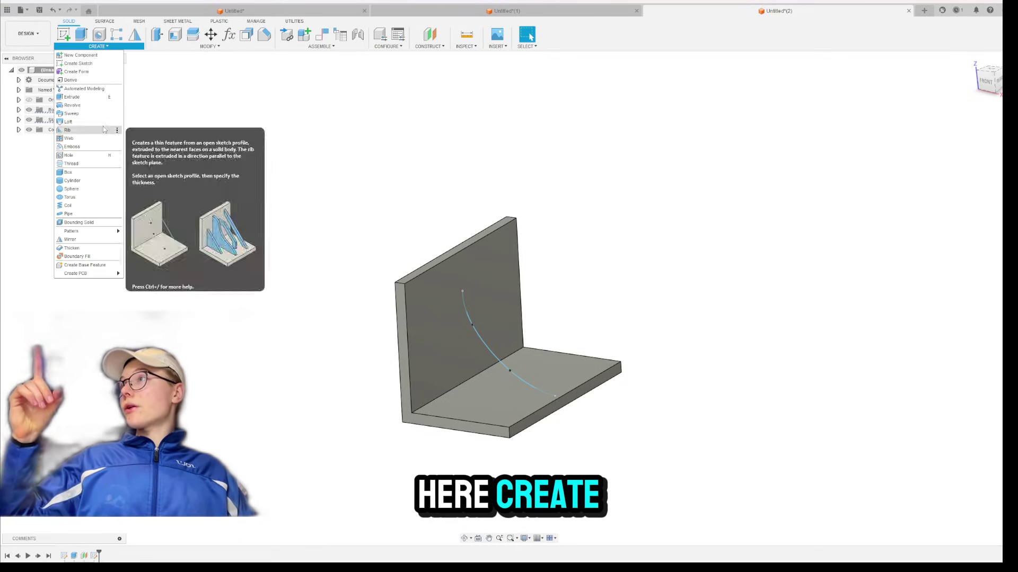
click(67, 130)
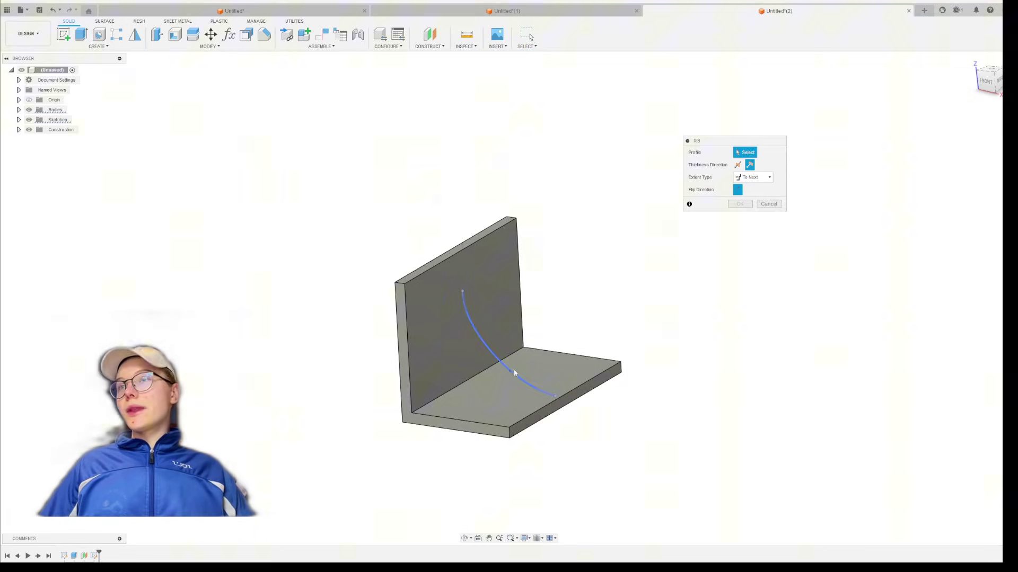
drag(721, 137, 723, 218)
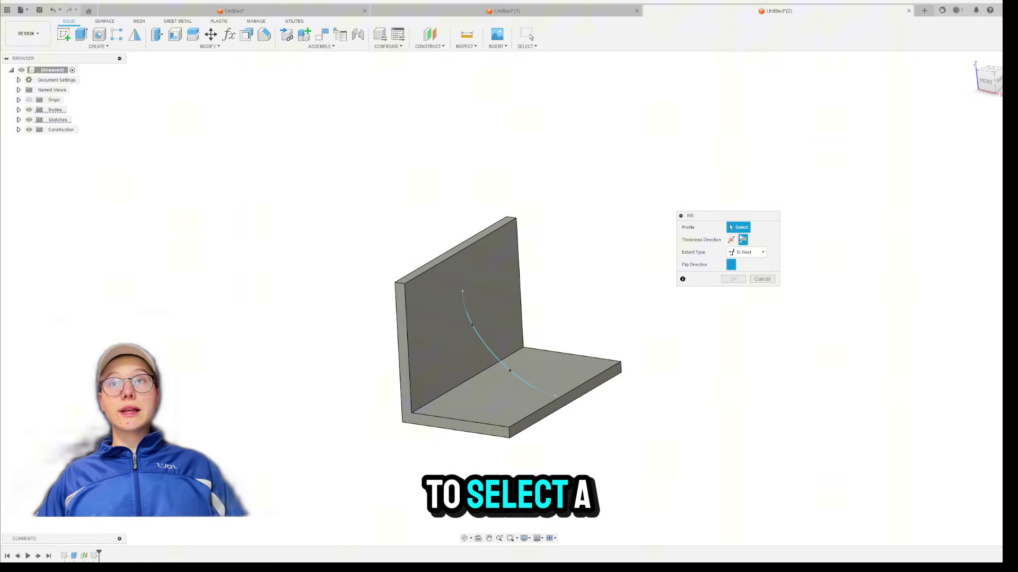
- Select the curved spline as the rib profile and inspect the -2.00 mm preview
click(488, 350)
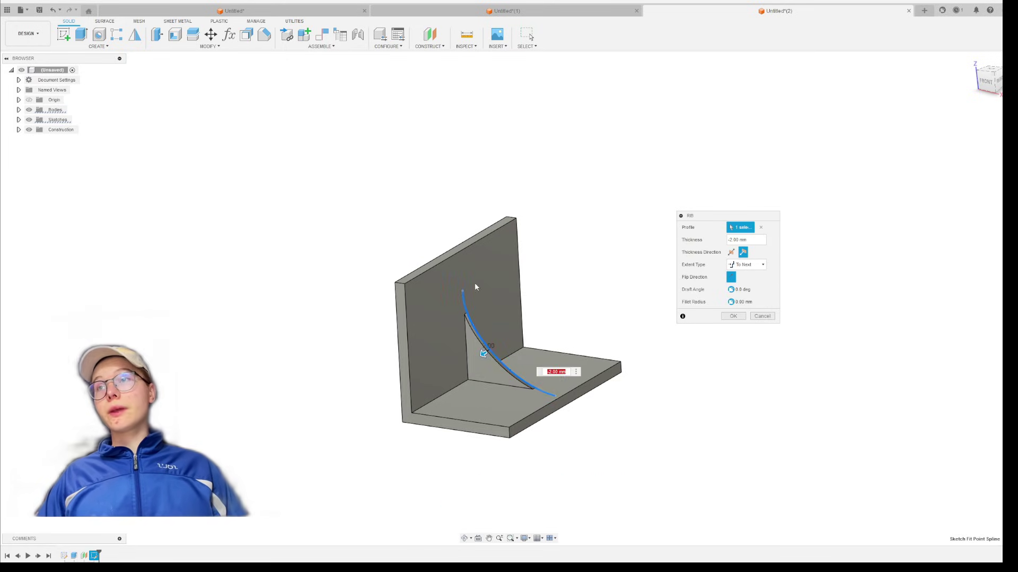
mouse_move(341, 280)
shift+middle_down()
mouse_move(355, 273)
mouse_move(349, 282)
shift+middle_up()
scroll(503, 365, up, 10)
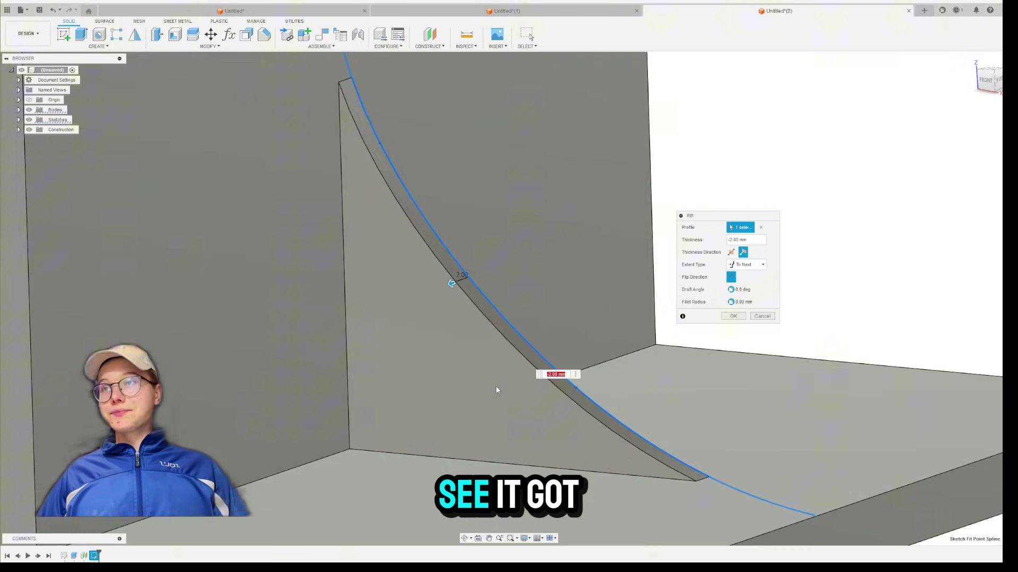
shift+middle_drag(404, 407, 394, 409)
scroll(391, 409, up, 5)
scroll(391, 408, down, 10)
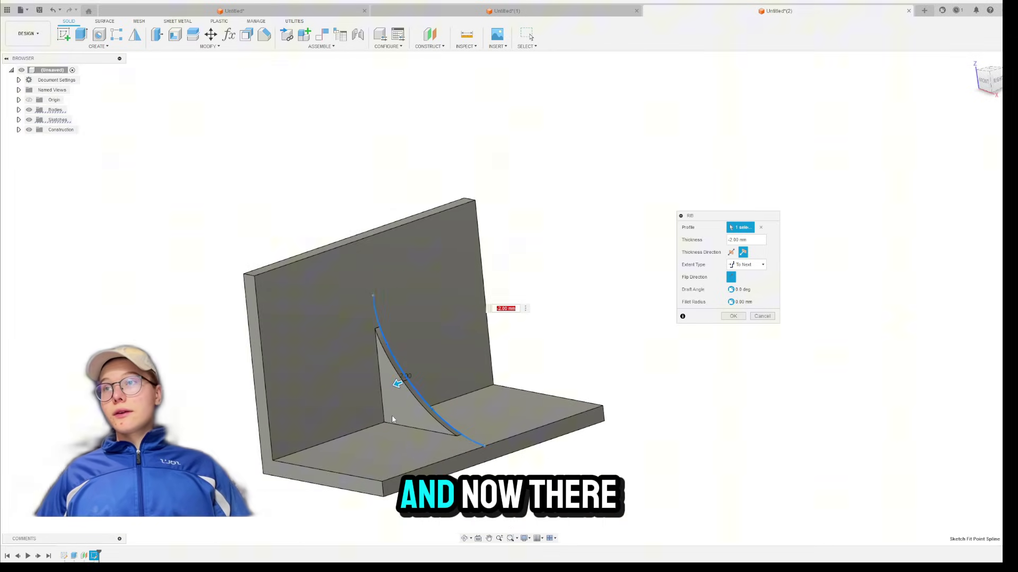
shift+middle_drag(172, 377, 186, 377)
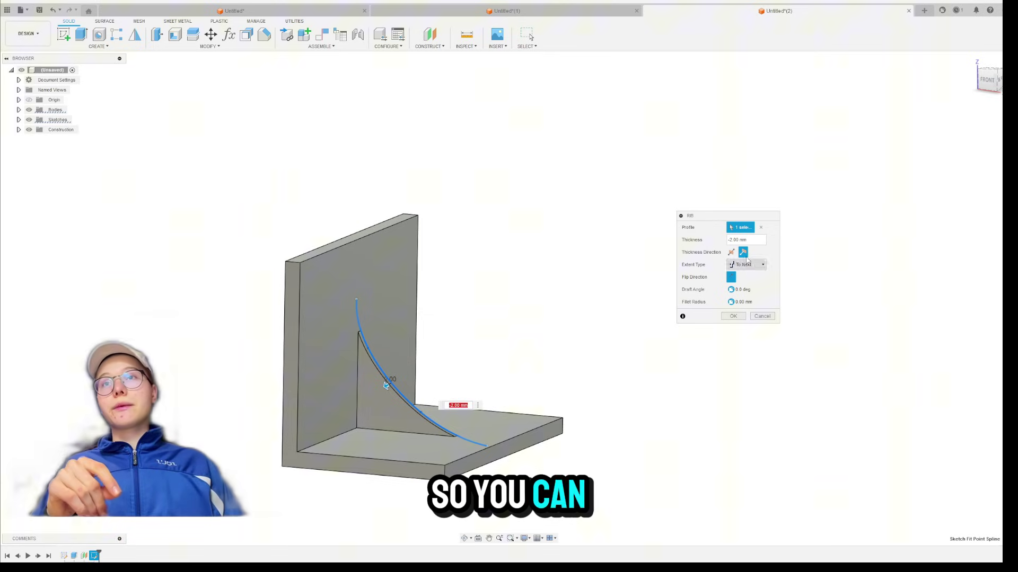
drag(689, 216, 666, 194)
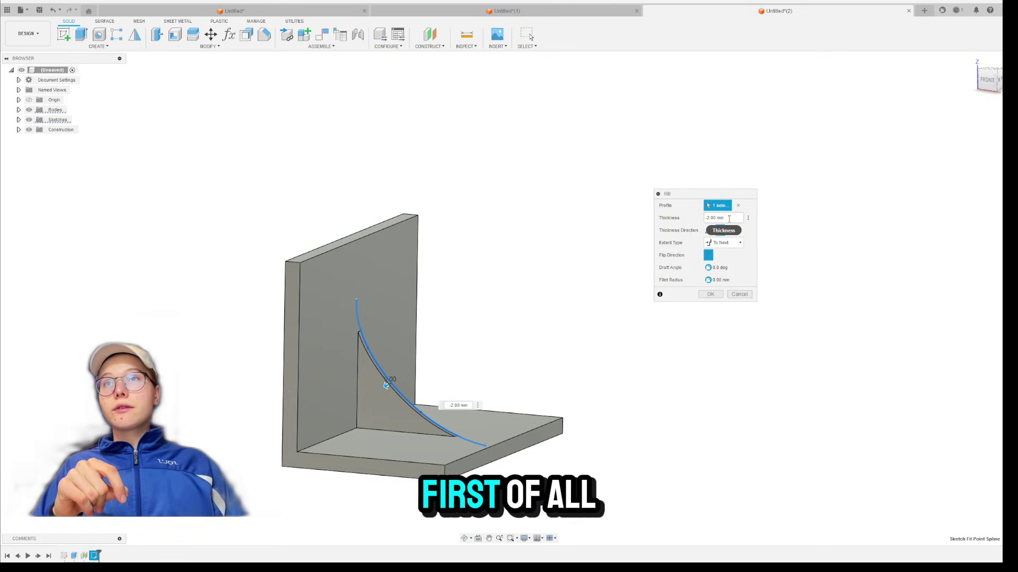
- Set the rib's Thickness Direction to symmetric so it centres on the spline
shift+middle_drag(565, 310, 524, 341)
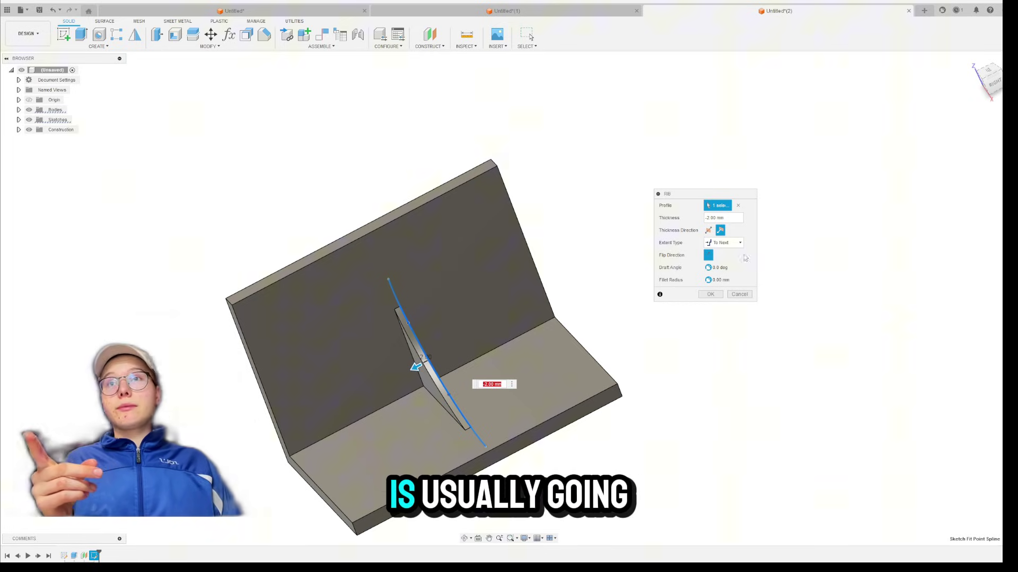
click(708, 231)
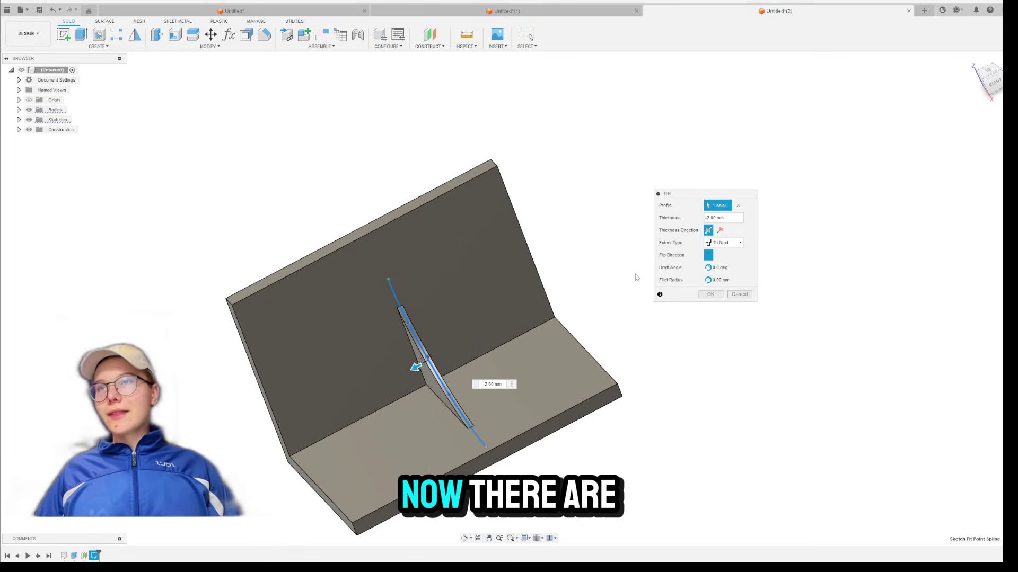
mouse_move(629, 279)
shift+middle_down()
mouse_move(615, 275)
mouse_move(636, 273)
shift+middle_up()
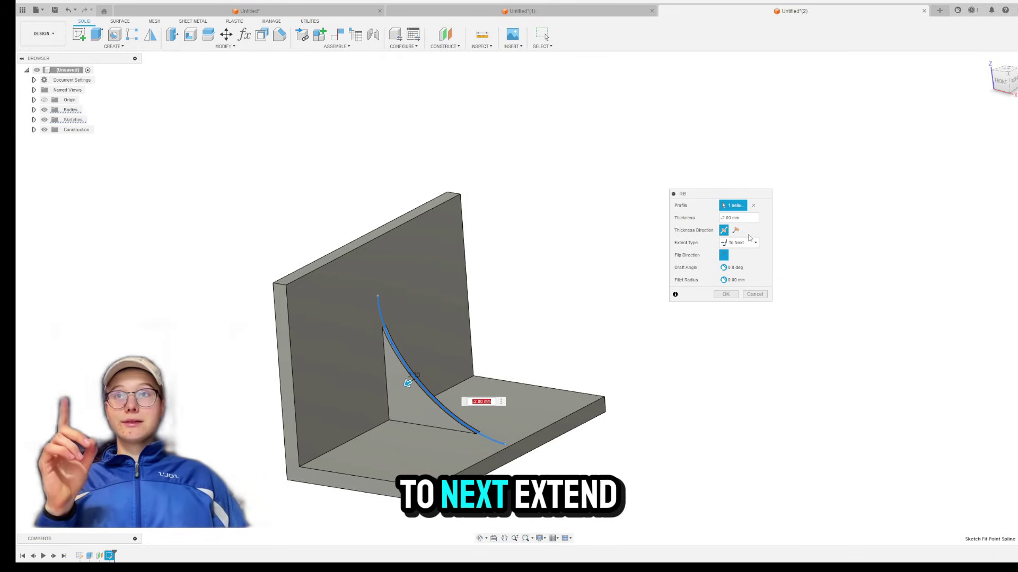
shift+middle_drag(572, 291, 563, 238)
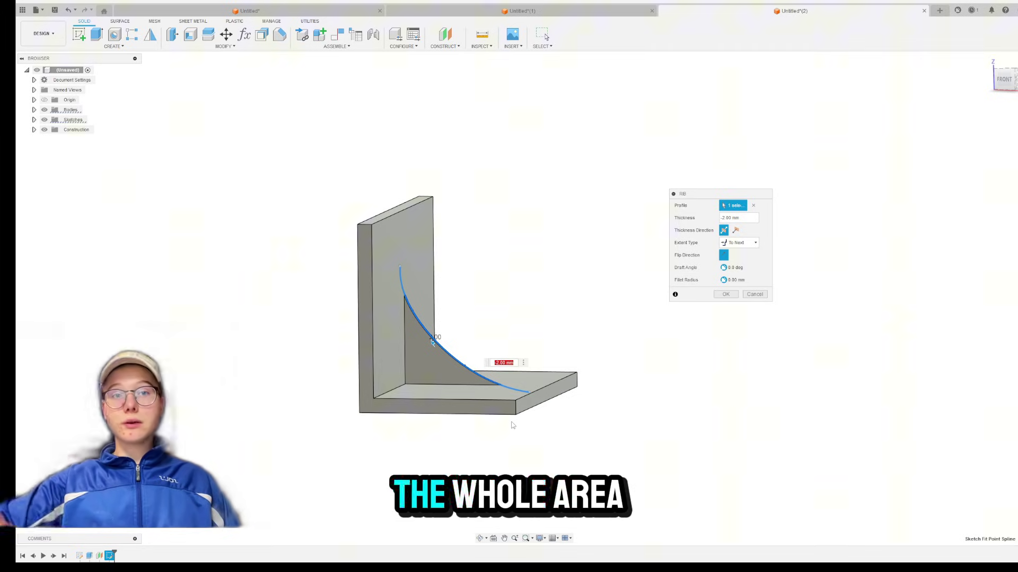
shift+middle_drag(534, 300, 540, 295)
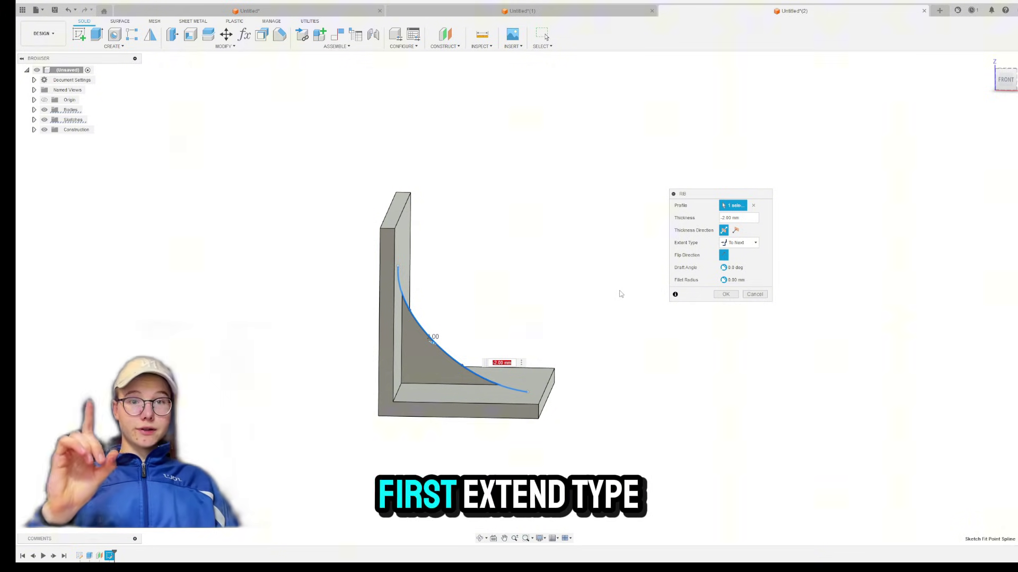
- Change the rib Extent Type to Distance with a 5.00 mm depth
click(723, 246)
click(734, 258)
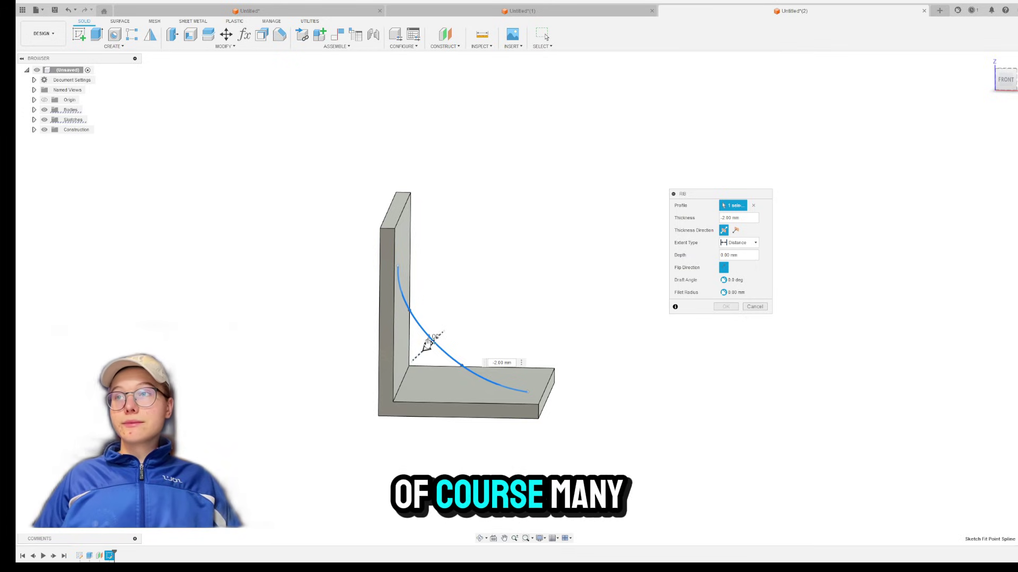
drag(427, 345, 417, 357)
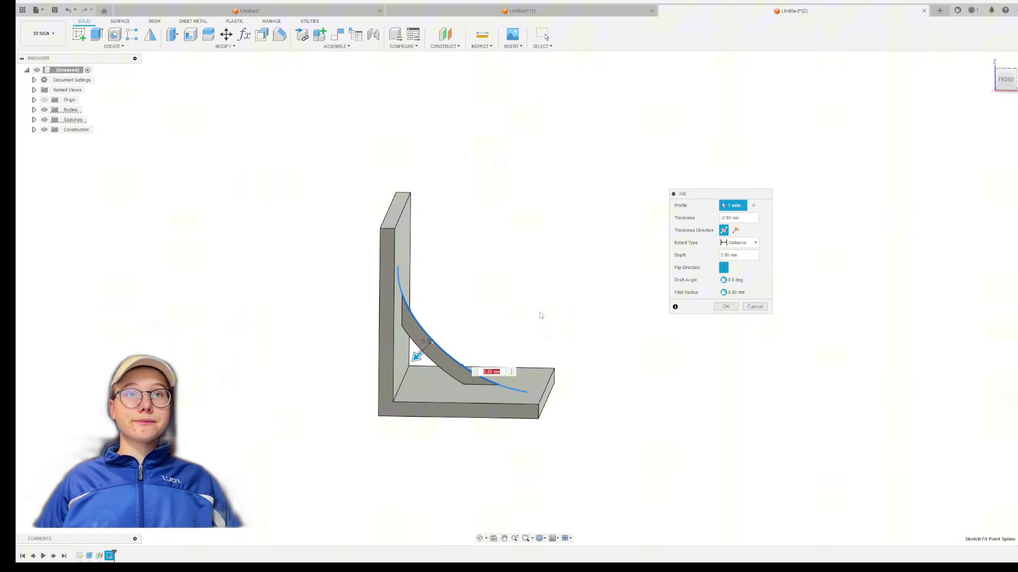
mouse_move(539, 310)
shift+middle_down()
mouse_move(527, 313)
mouse_move(539, 318)
shift+middle_up()
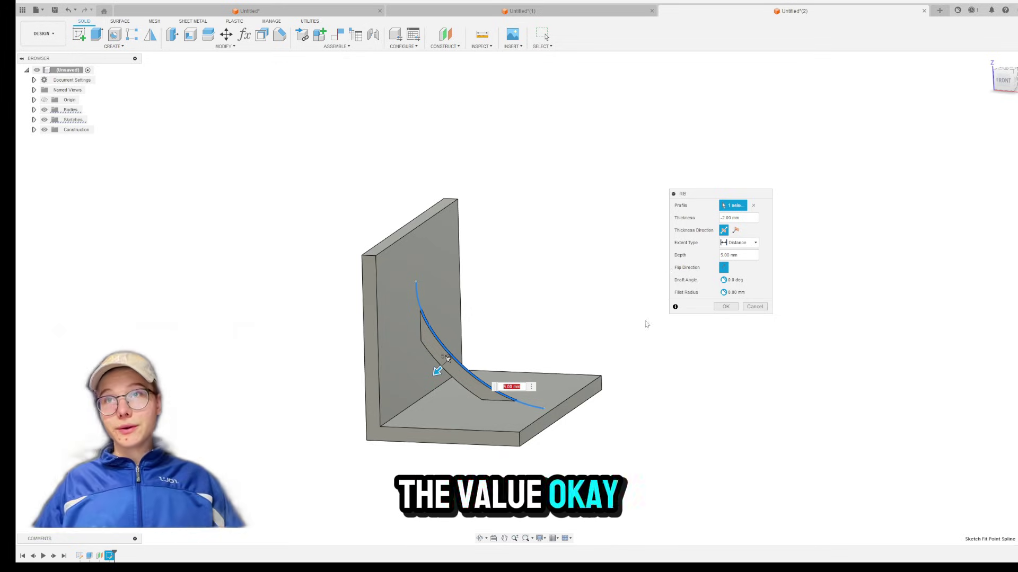
scroll(592, 304, up, 2)
middle_drag(593, 304, 604, 281)
mouse_move(531, 308)
shift+middle_down()
mouse_move(545, 293)
mouse_move(526, 312)
shift+middle_up()
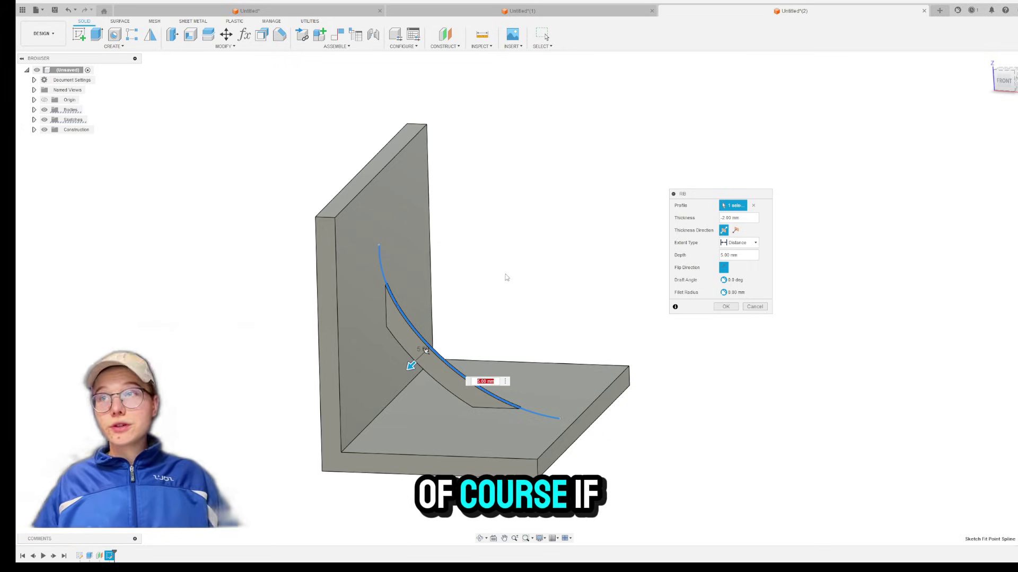
middle_drag(506, 277, 505, 287)
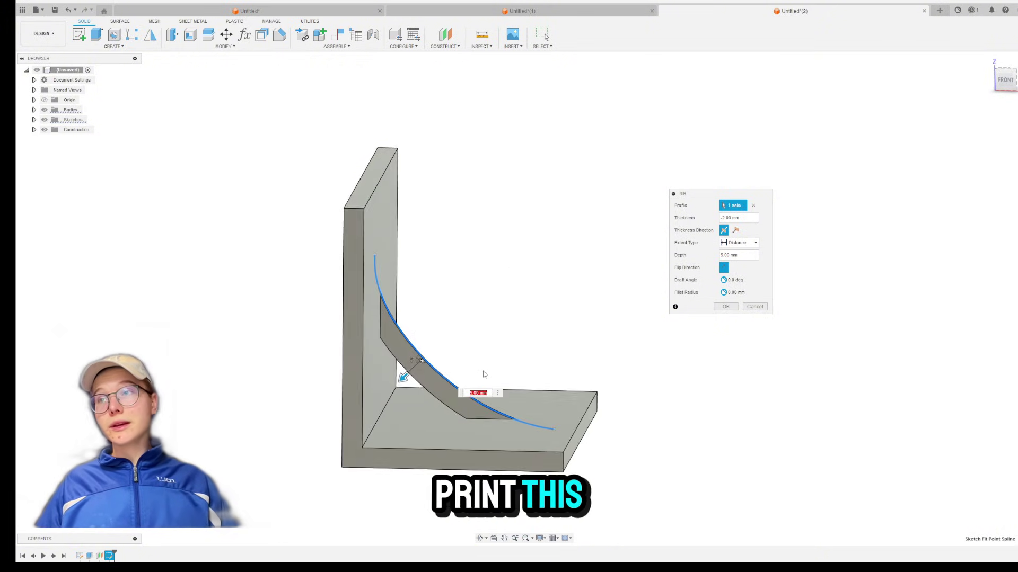
scroll(482, 374, up, 5)
mouse_move(491, 257)
shift+middle_down()
mouse_move(493, 244)
mouse_move(493, 266)
shift+middle_up()
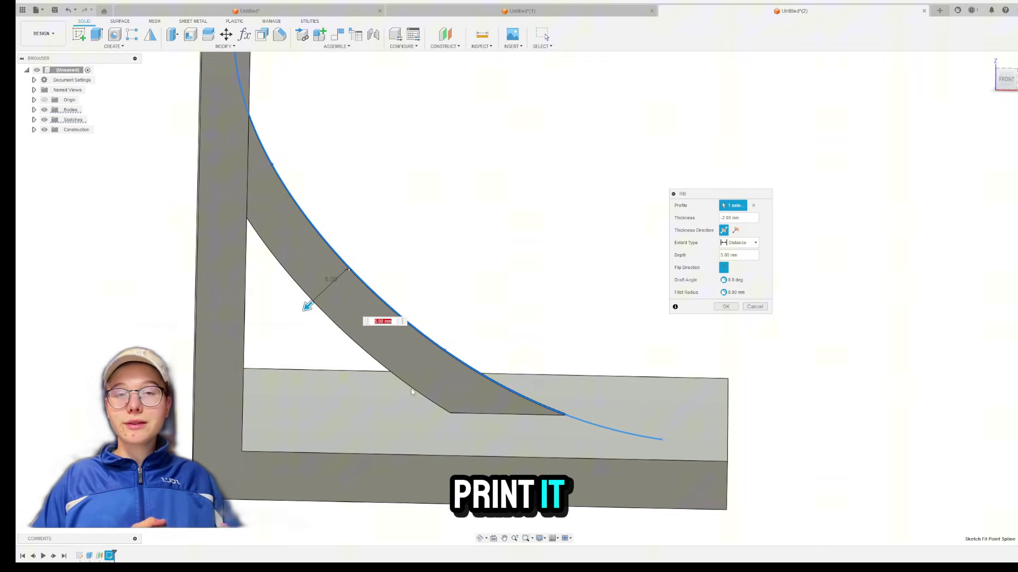
- Switch the rib Extent Type back to To Next so it fills the corner
click(734, 244)
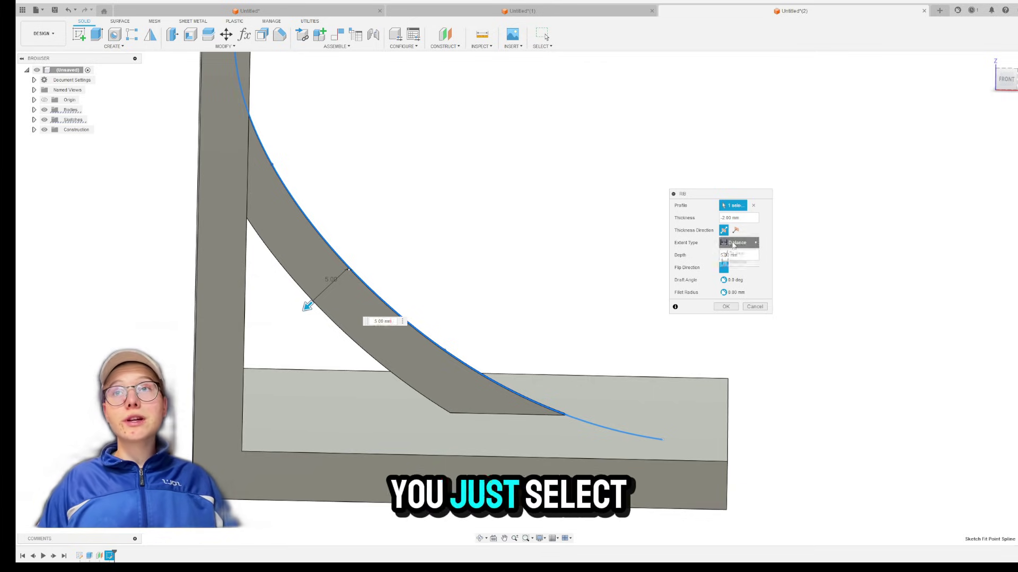
click(742, 254)
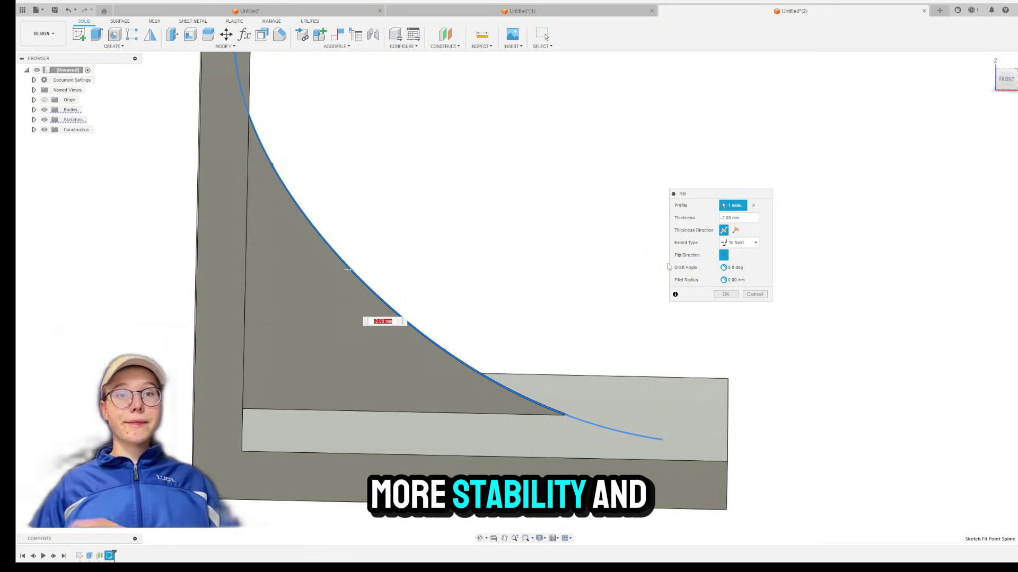
scroll(446, 247, down, 1)
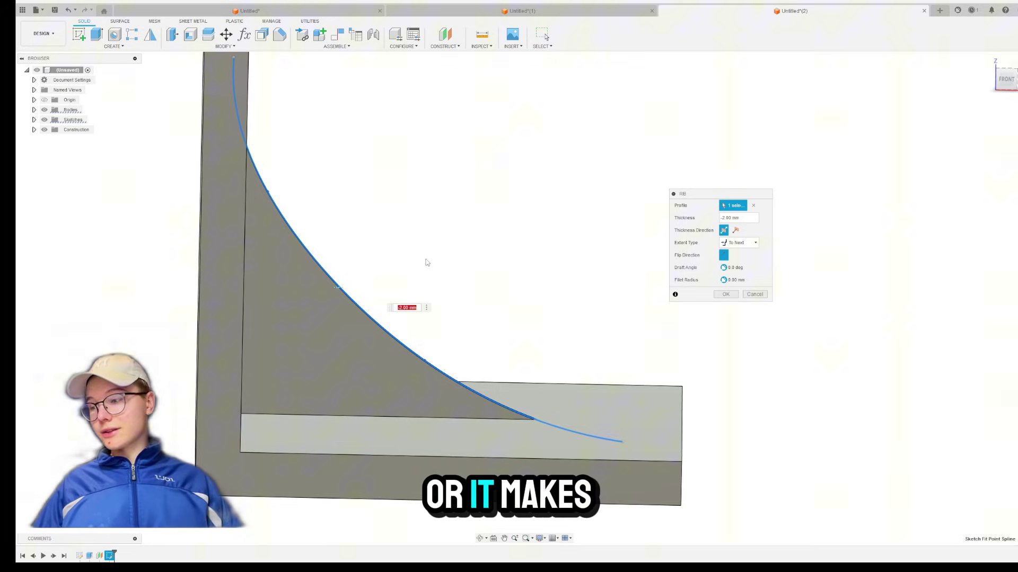
shift+middle_drag(424, 263, 407, 225)
scroll(406, 222, down, 3)
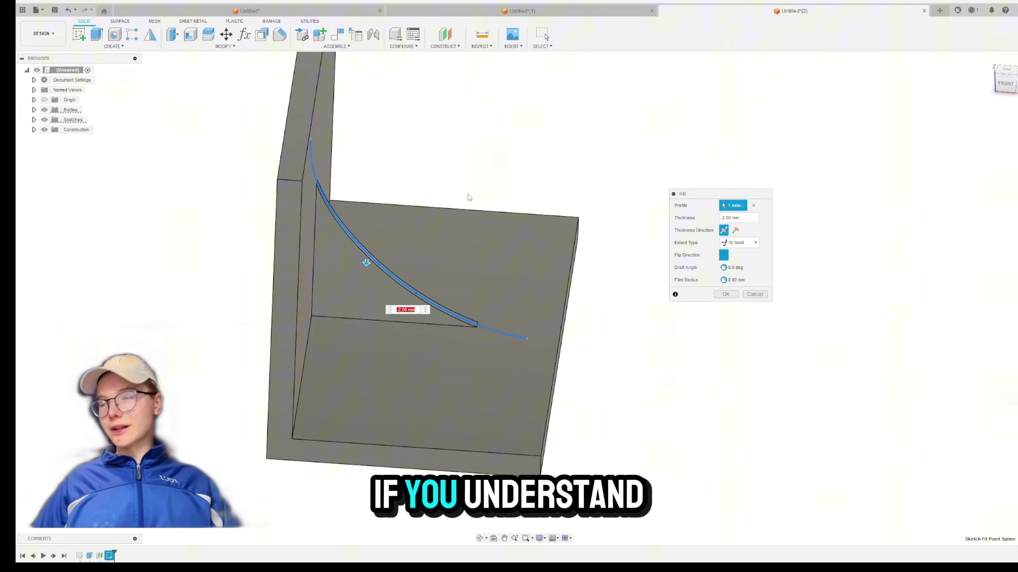
shift+middle_drag(469, 197, 295, 140)
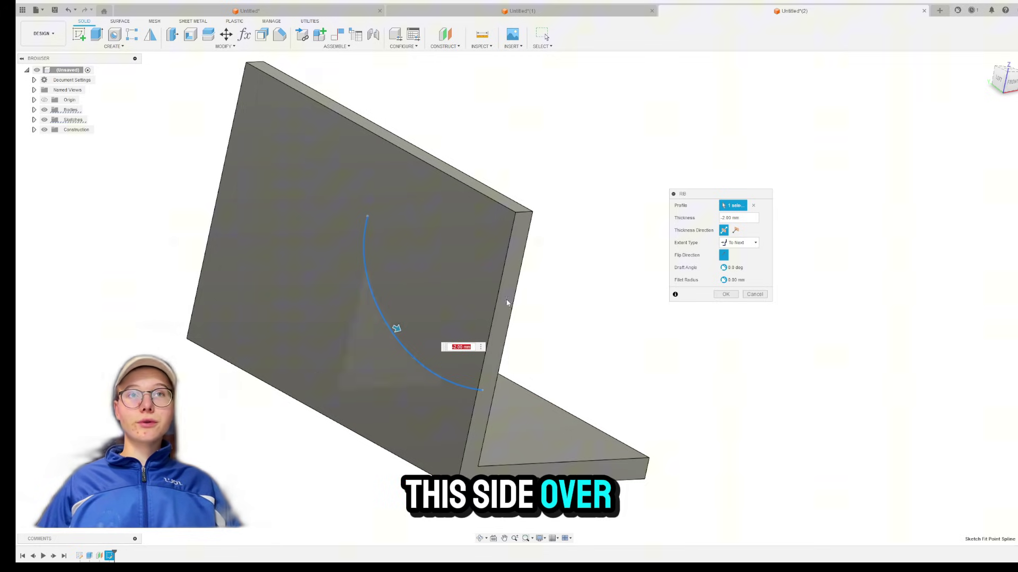
shift+middle_drag(496, 240, 298, 376)
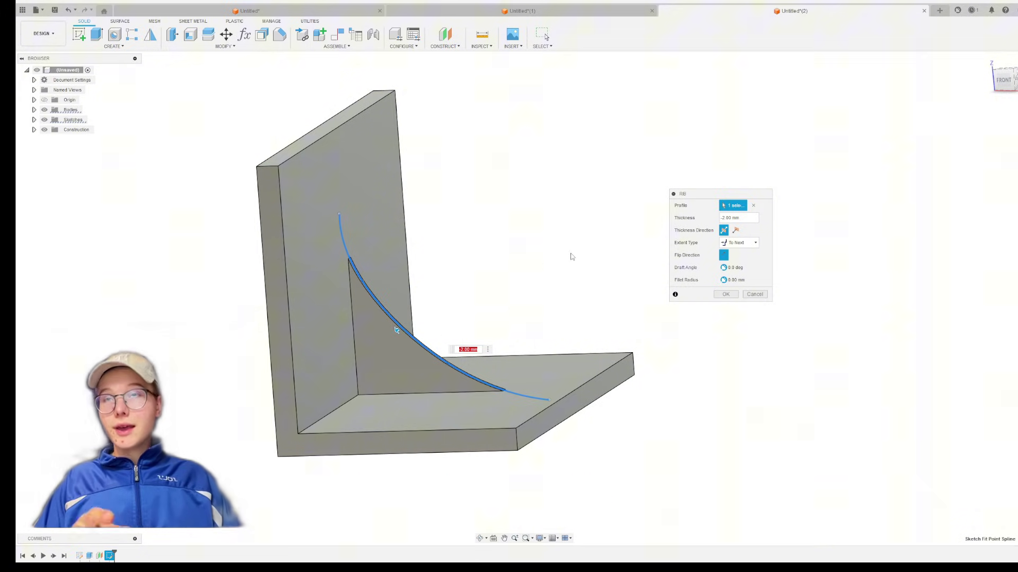
- Flip the rib direction and preview a 5.00 mm Distance extent
drag(736, 189, 736, 168)
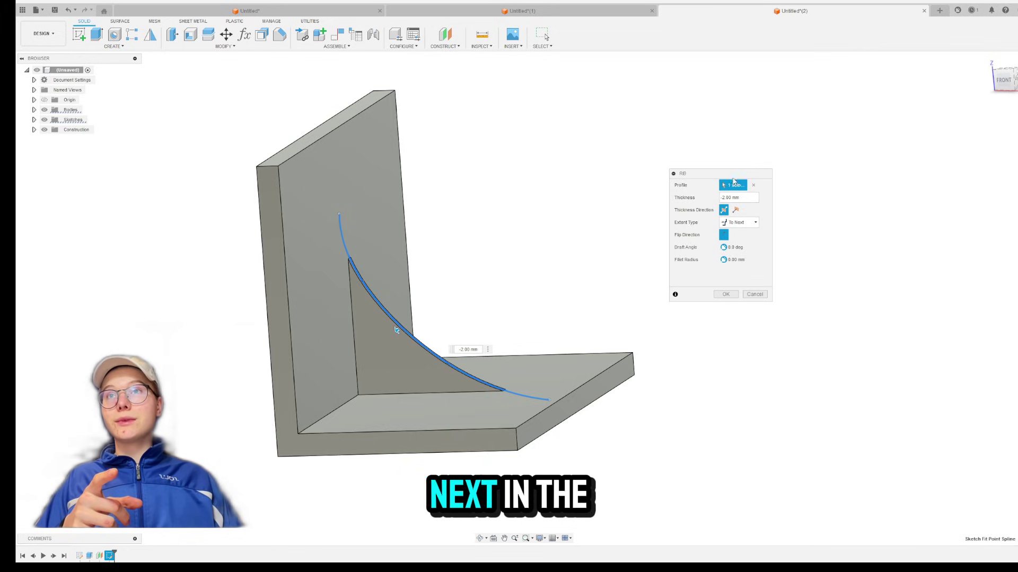
click(724, 236)
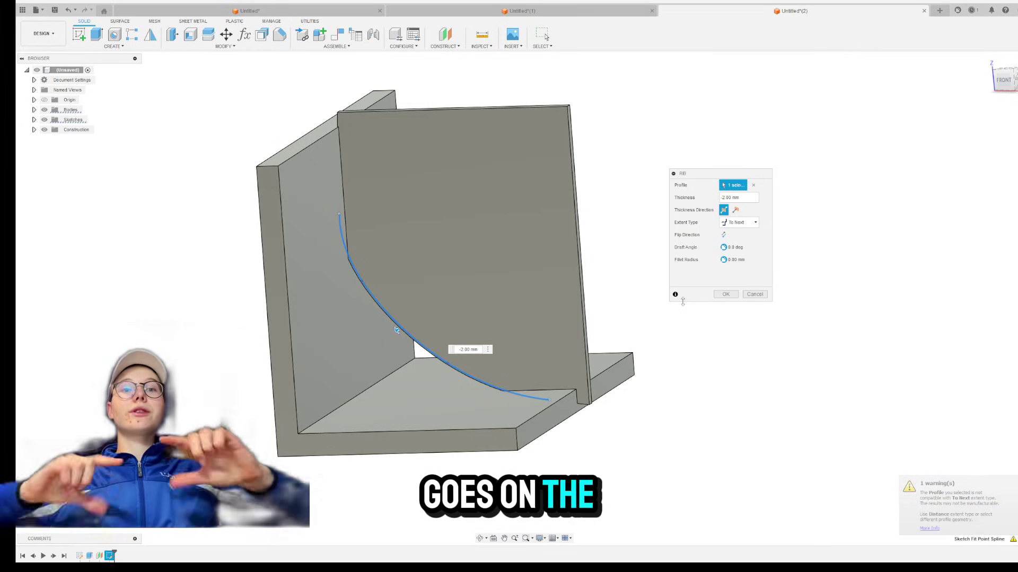
click(739, 222)
click(738, 241)
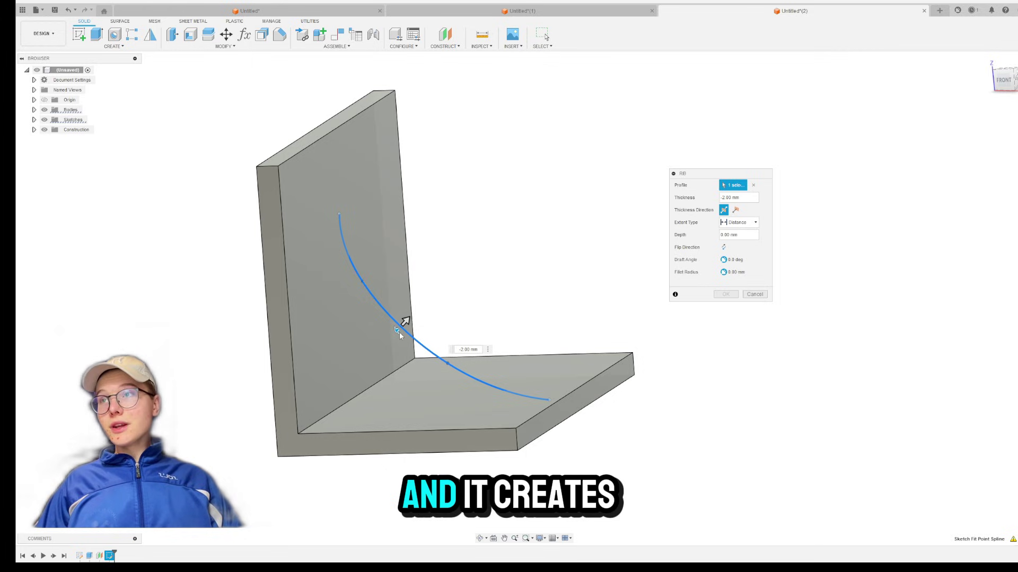
drag(405, 321, 420, 305)
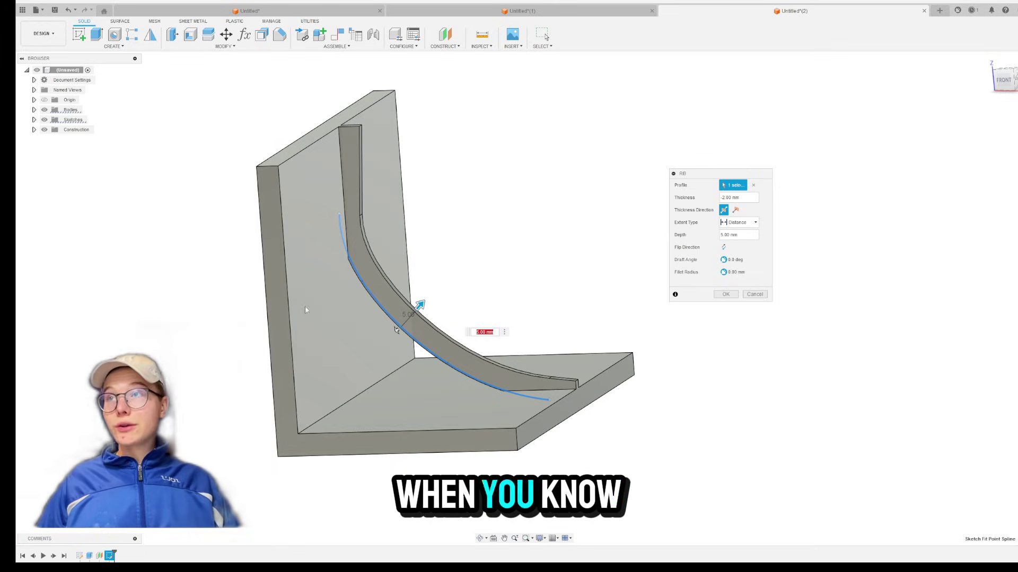
shift+middle_drag(429, 306, 472, 244)
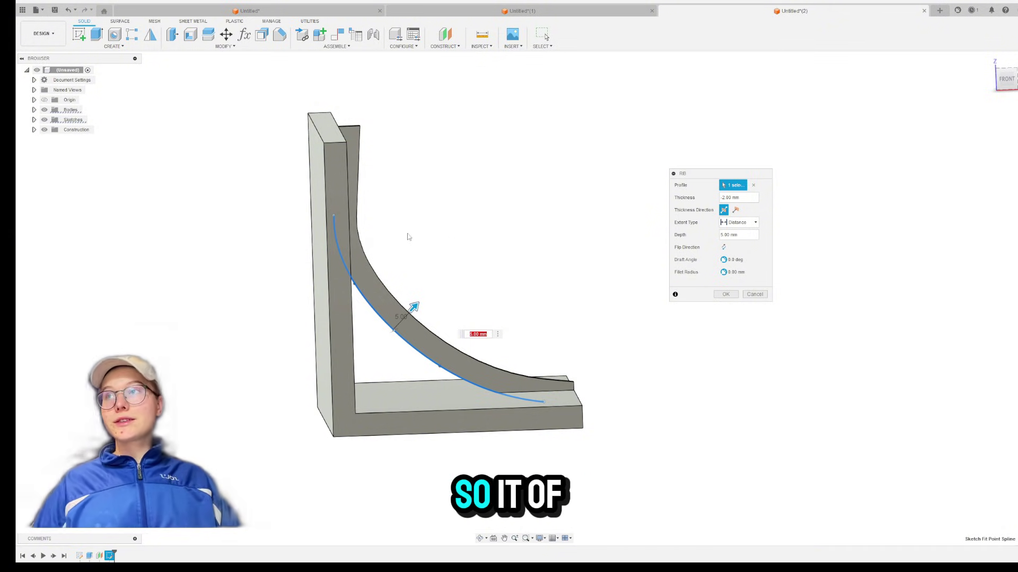
shift+middle_drag(415, 232, 404, 227)
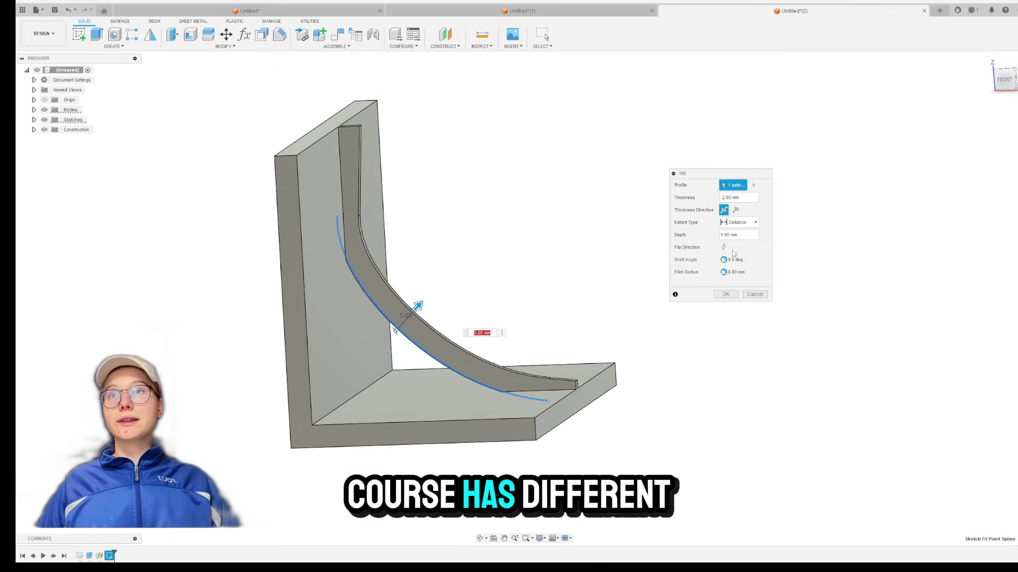
- Flip the rib side again and set the Extent Type back to To Next
click(723, 247)
click(741, 223)
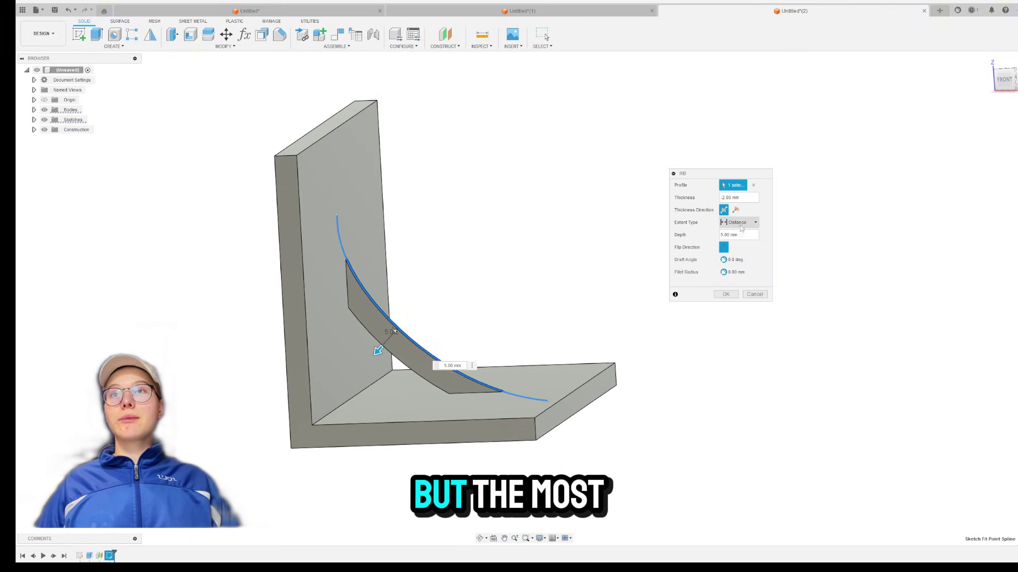
click(741, 237)
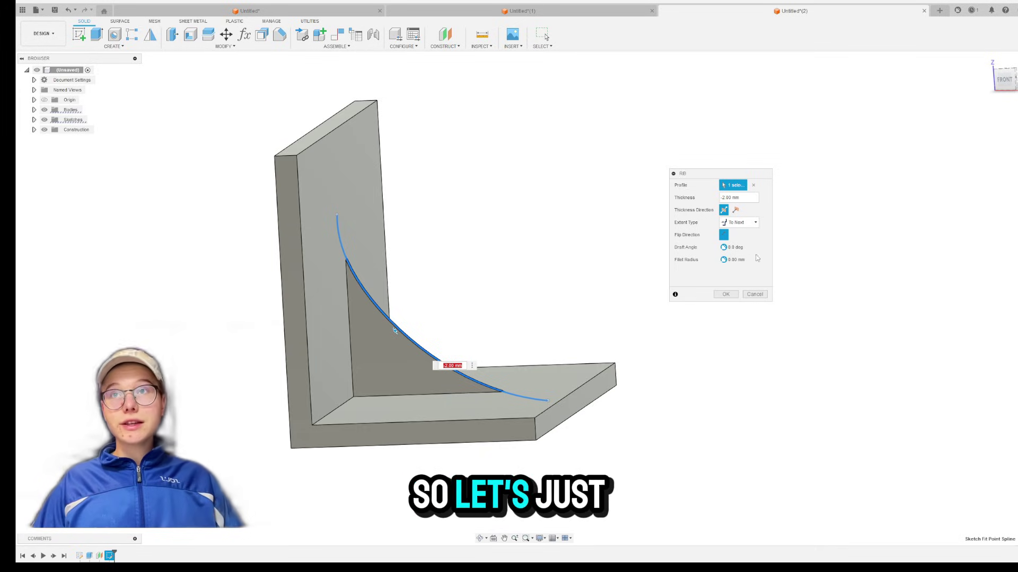
- Confirm the Rib dialog to create the curved 2 mm rib, then inspect it
click(733, 295)
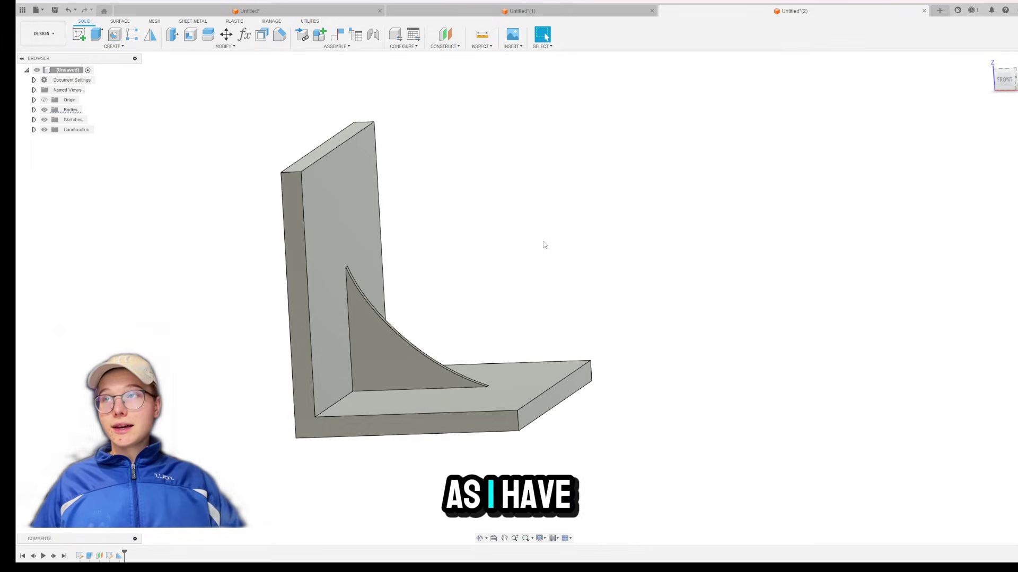
middle_drag(518, 209, 514, 343)
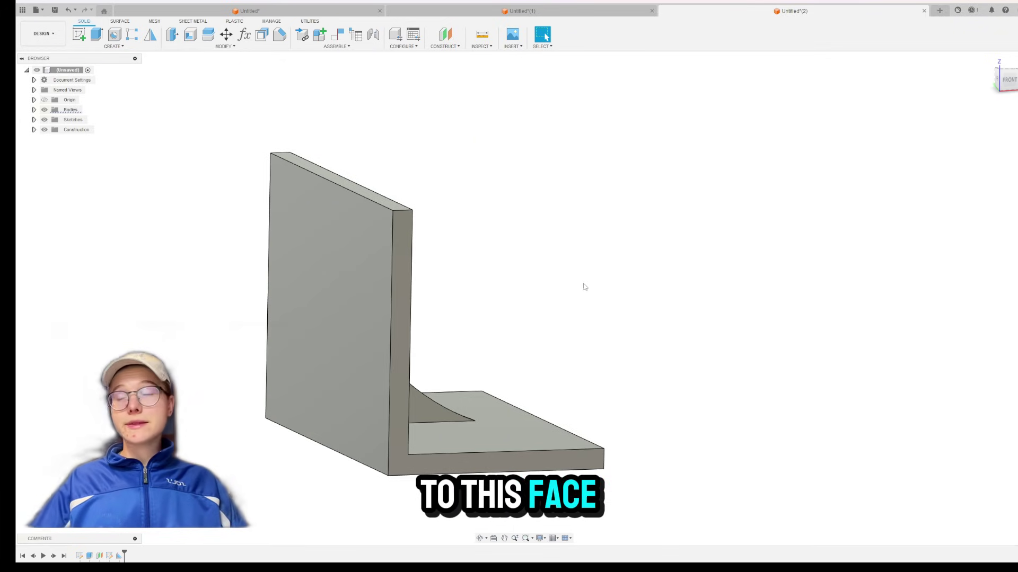
shift+middle_drag(622, 284, 574, 294)
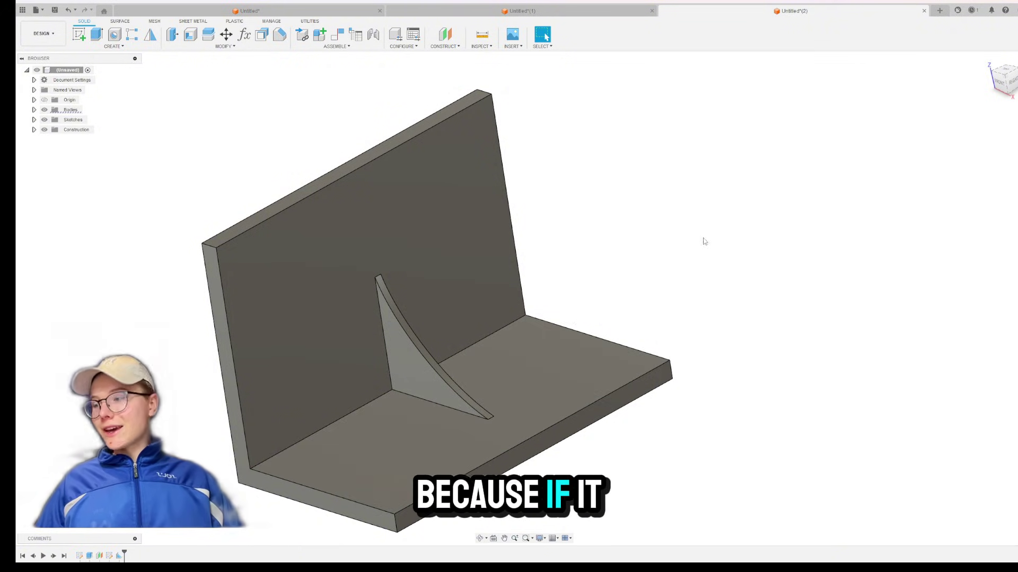
shift+middle_drag(703, 237, 757, 234)
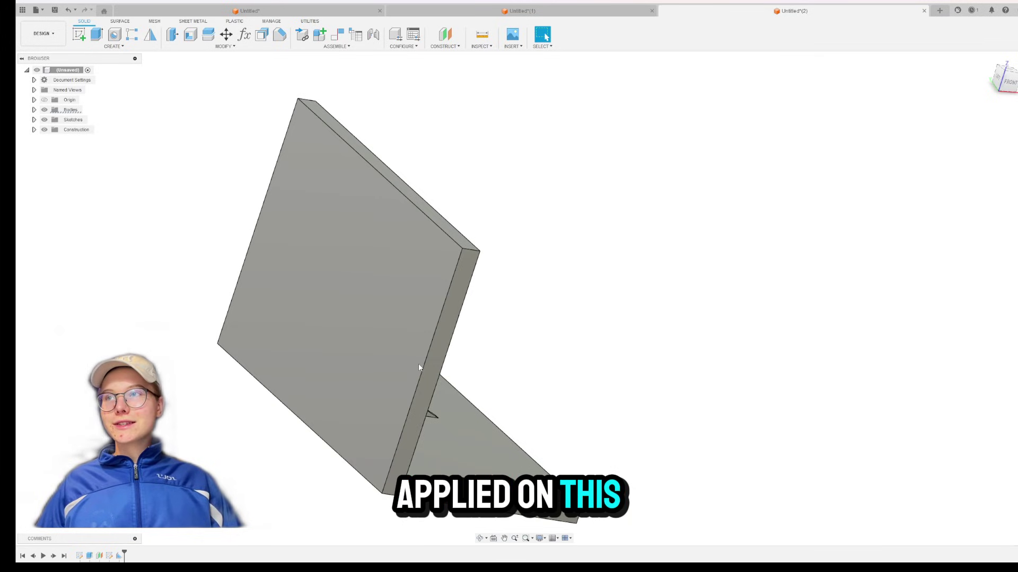
mouse_move(415, 374)
shift+middle_down()
mouse_move(436, 311)
mouse_move(432, 384)
shift+middle_up()
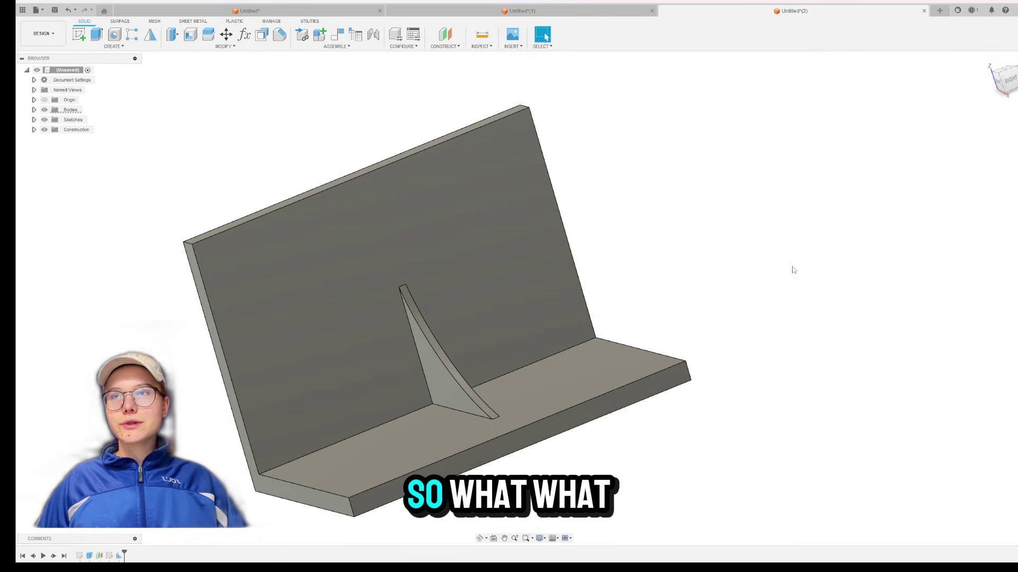
scroll(752, 266, down, 2)
scroll(699, 313, up, 2)
scroll(699, 313, down, 3)
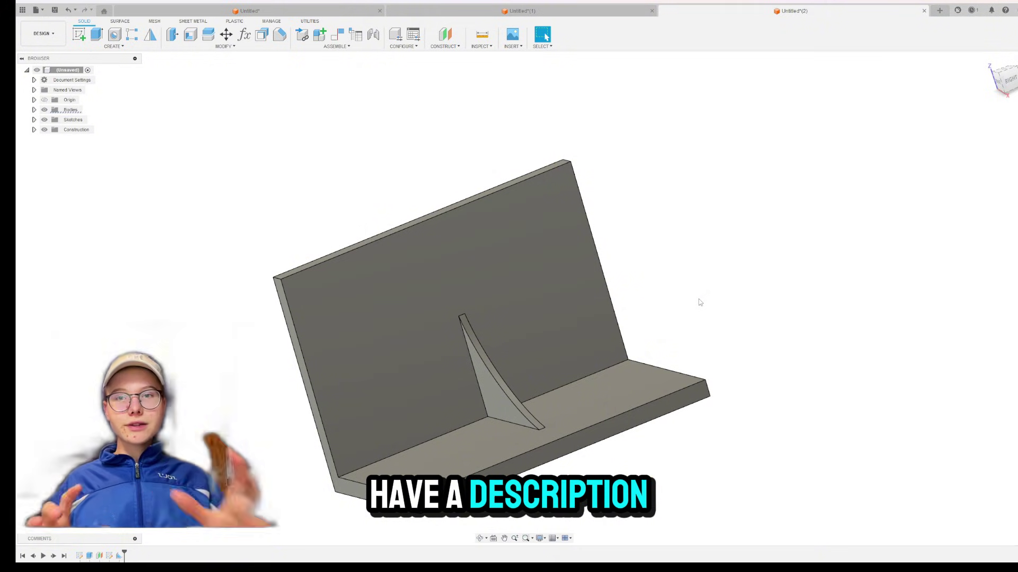
scroll(655, 223, up, 2)
scroll(649, 313, down, 4)
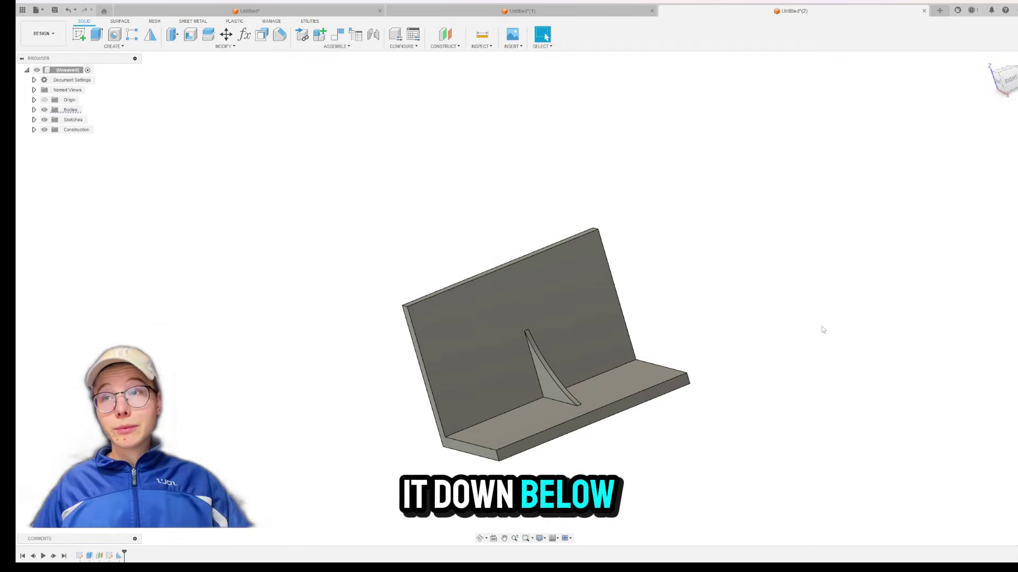
scroll(699, 318, down, 2)
shift+middle_drag(665, 307, 684, 318)
scroll(666, 332, up, 2)
middle_drag(592, 290, 650, 270)
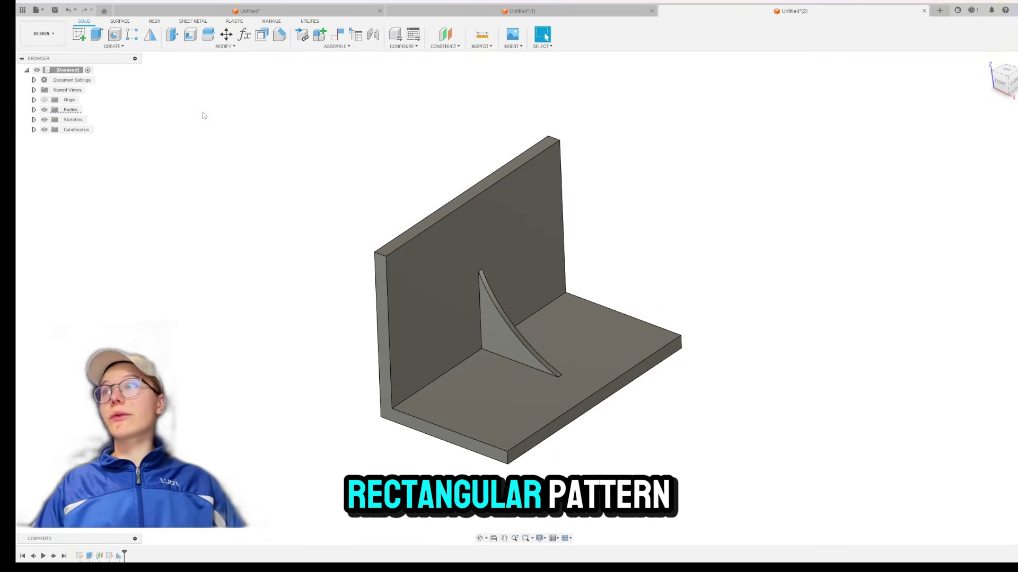
- Start a rectangular pattern of the curved rib along the back wall's top edge
click(122, 48)
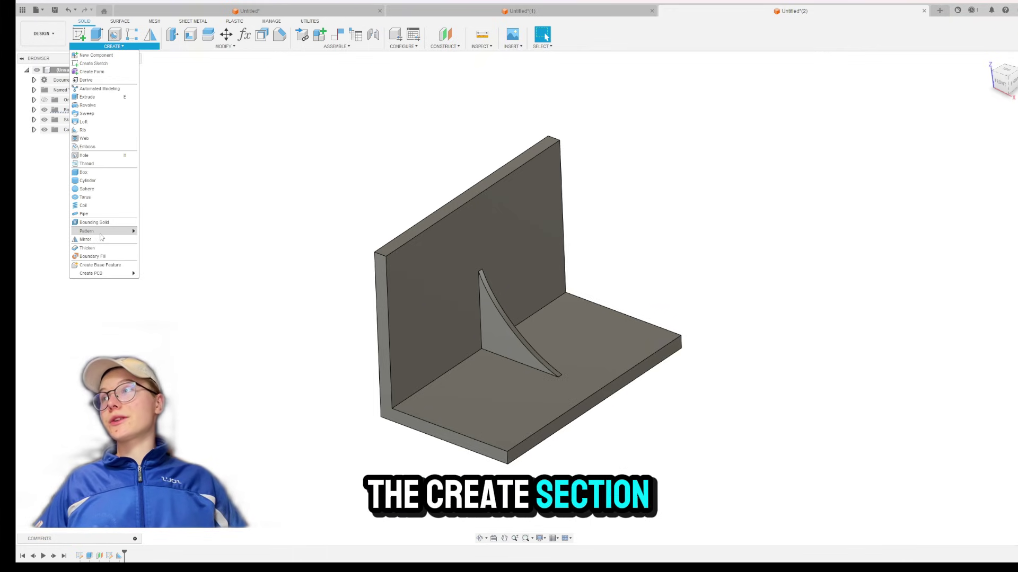
mouse_move(91, 231)
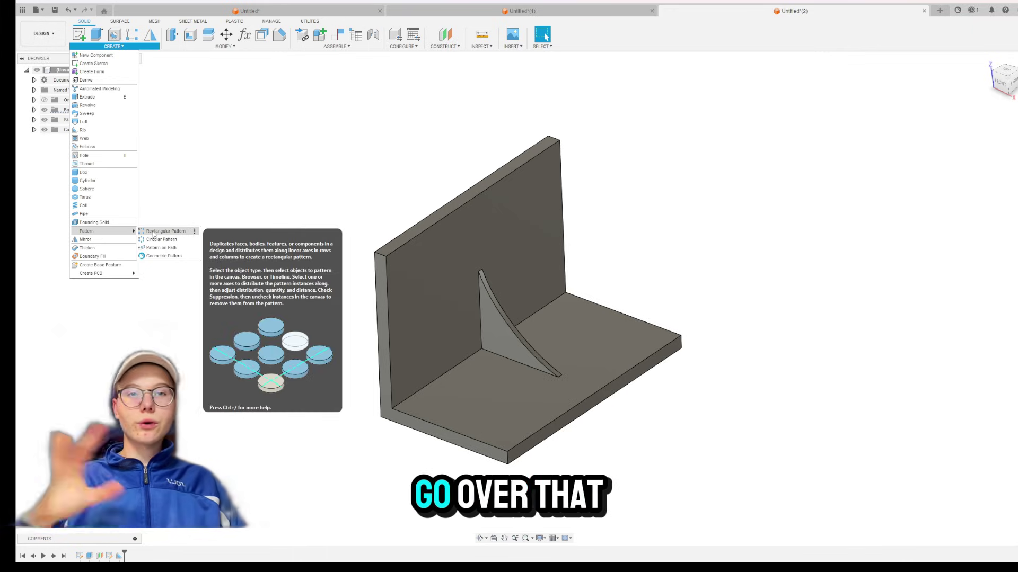
click(154, 234)
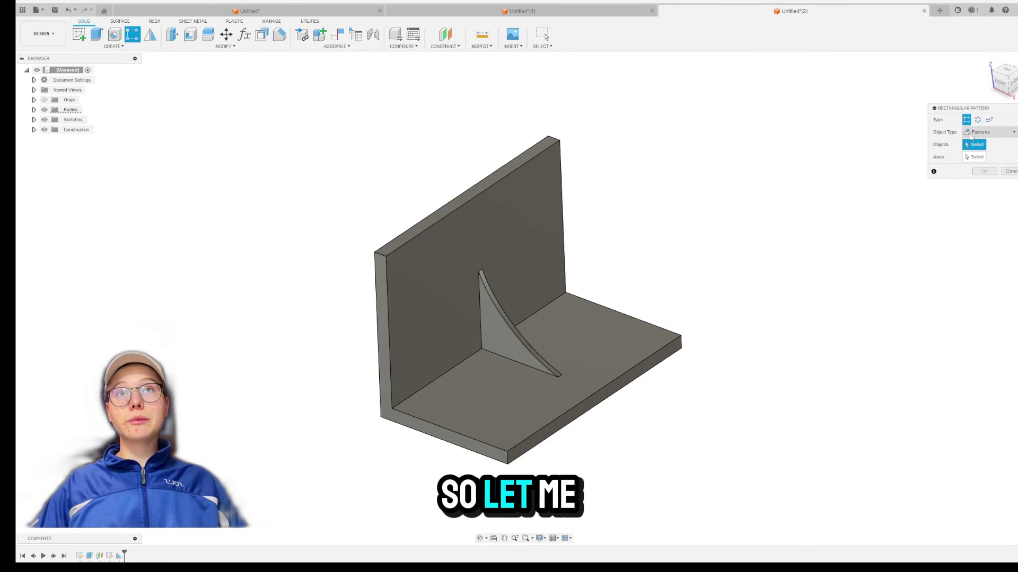
click(498, 333)
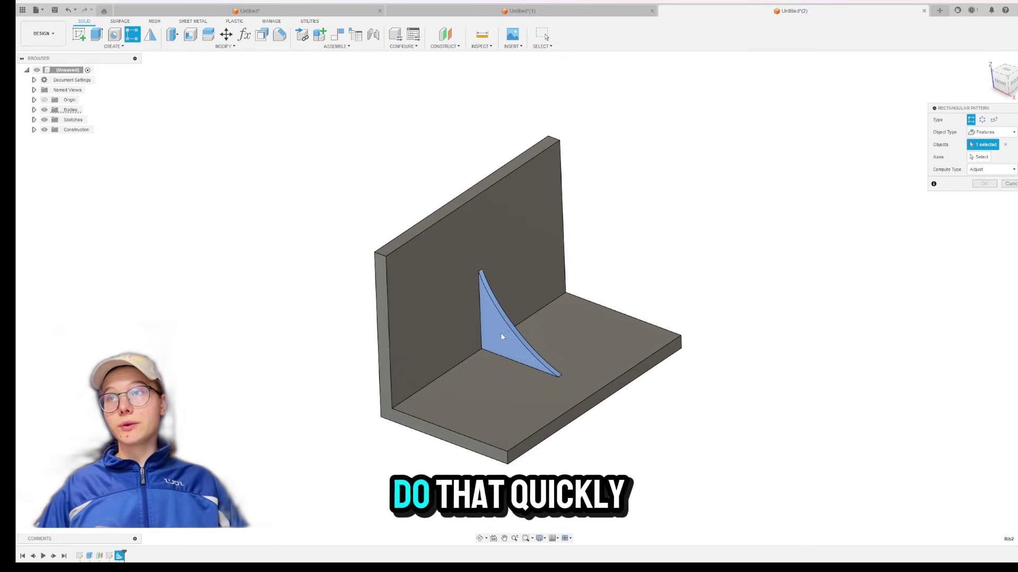
click(980, 157)
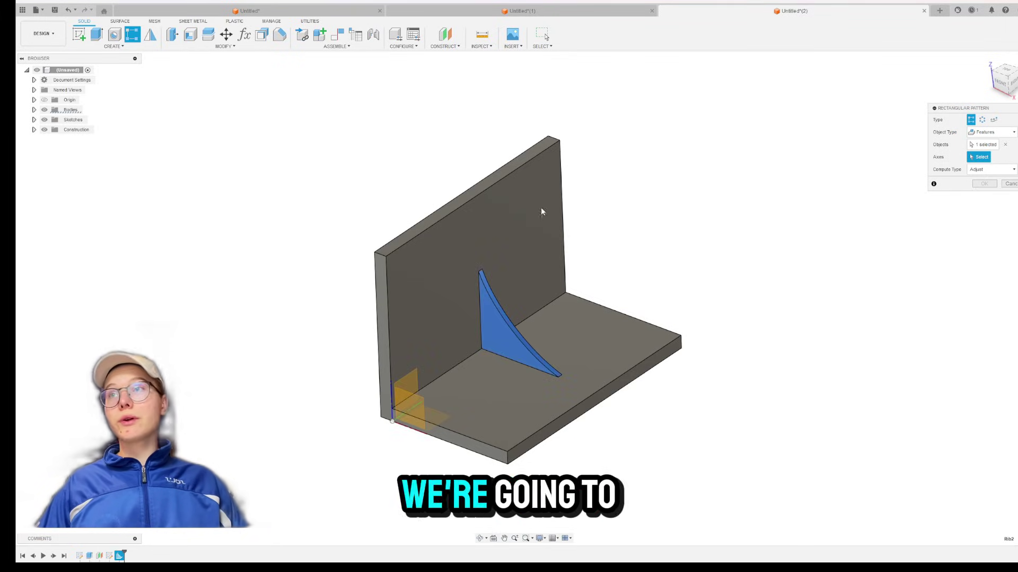
click(506, 179)
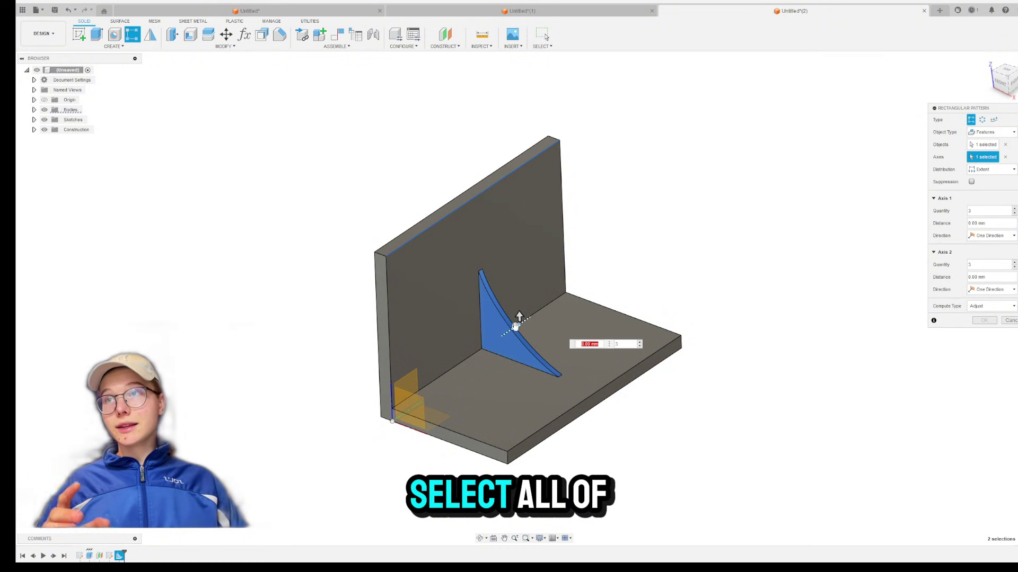
- Set the pattern to symmetric, quantity 6, over 40 mm, and confirm it
text(-30)
key(Tab)
click(986, 235)
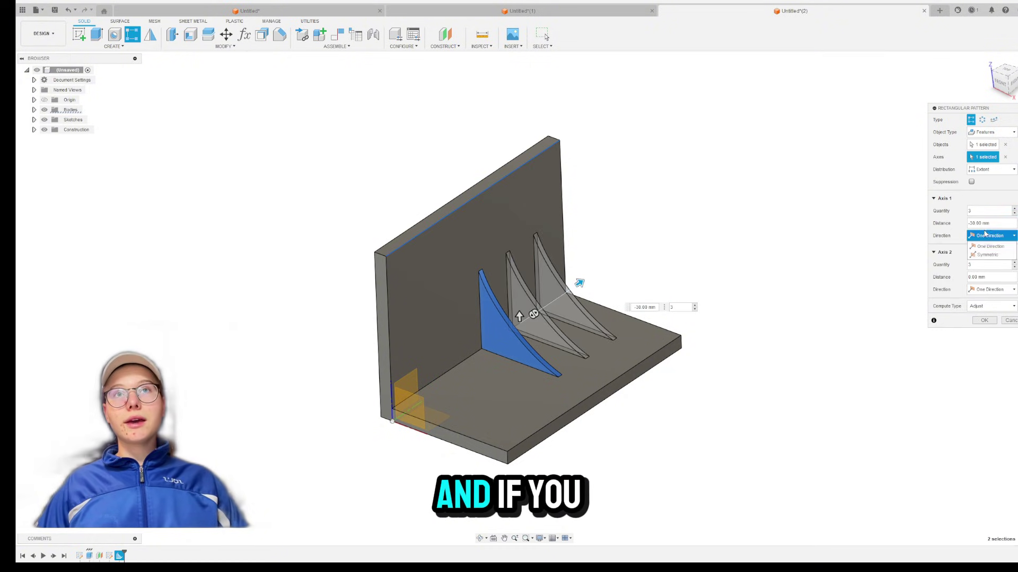
click(987, 255)
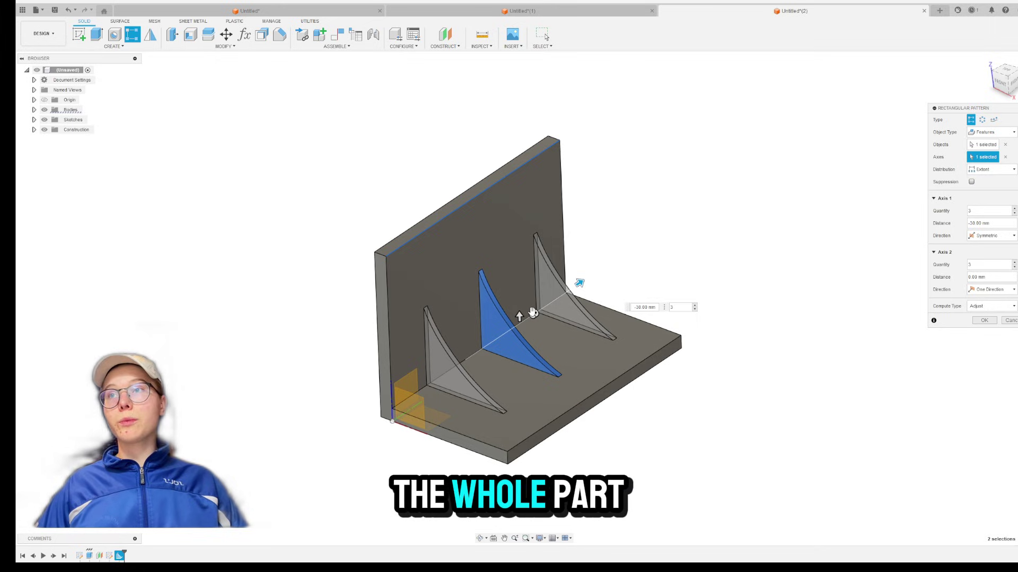
text(6)
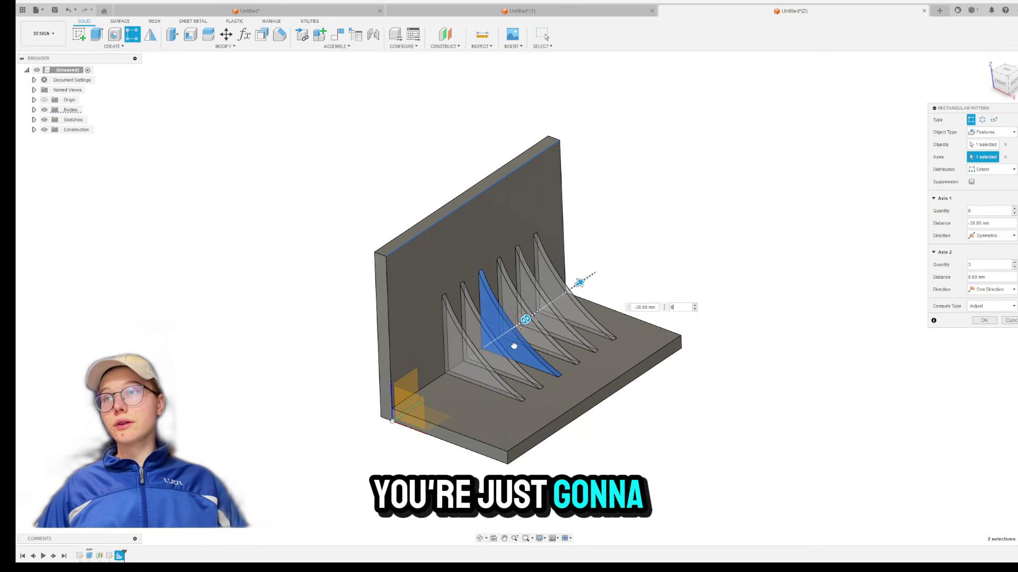
drag(579, 283, 598, 272)
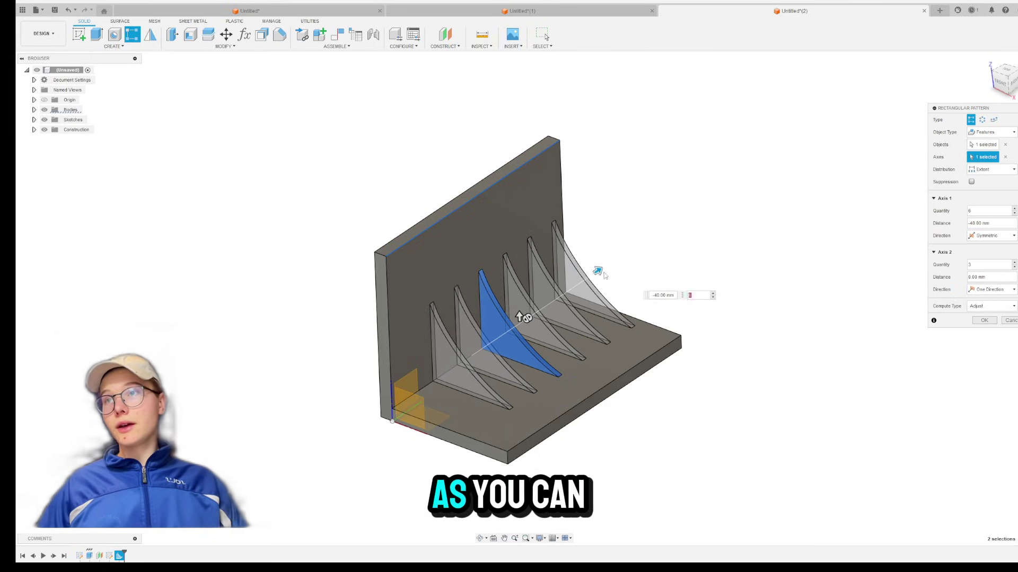
click(983, 321)
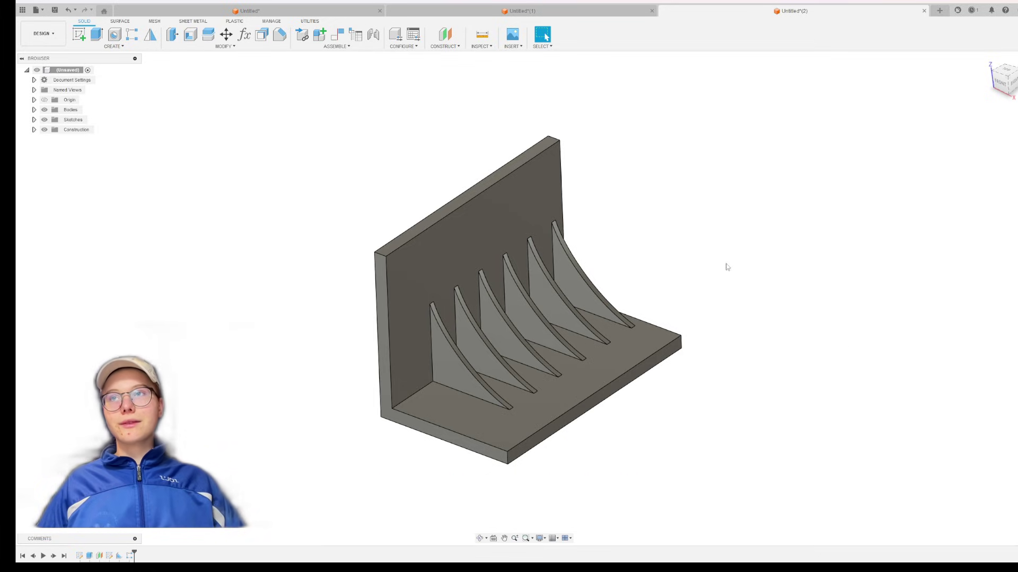
- Orbit around the six-rib bracket to inspect it, then switch to the Untitled*(1) design
middle_drag(727, 265, 695, 270)
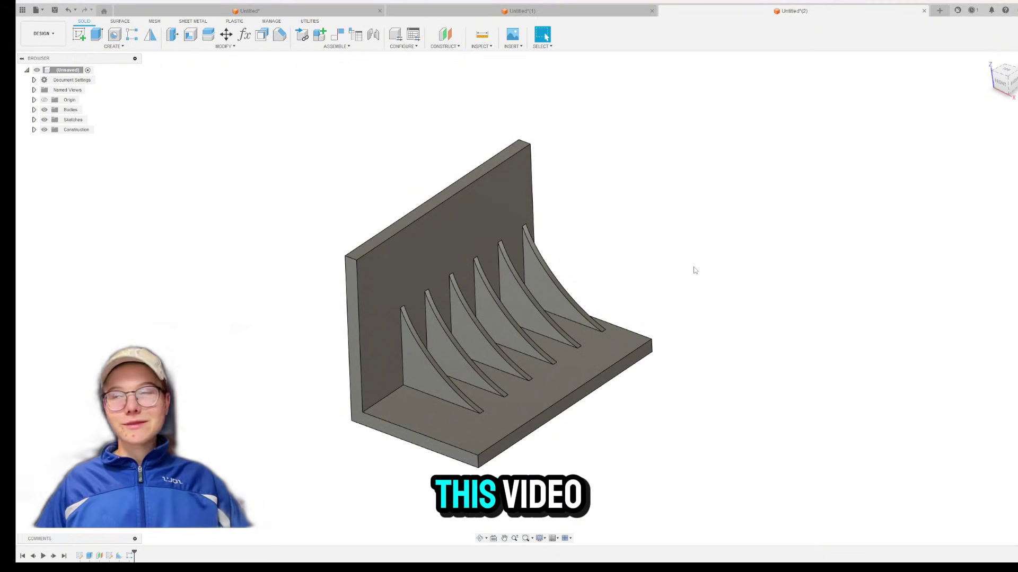
shift+middle_drag(650, 241, 638, 259)
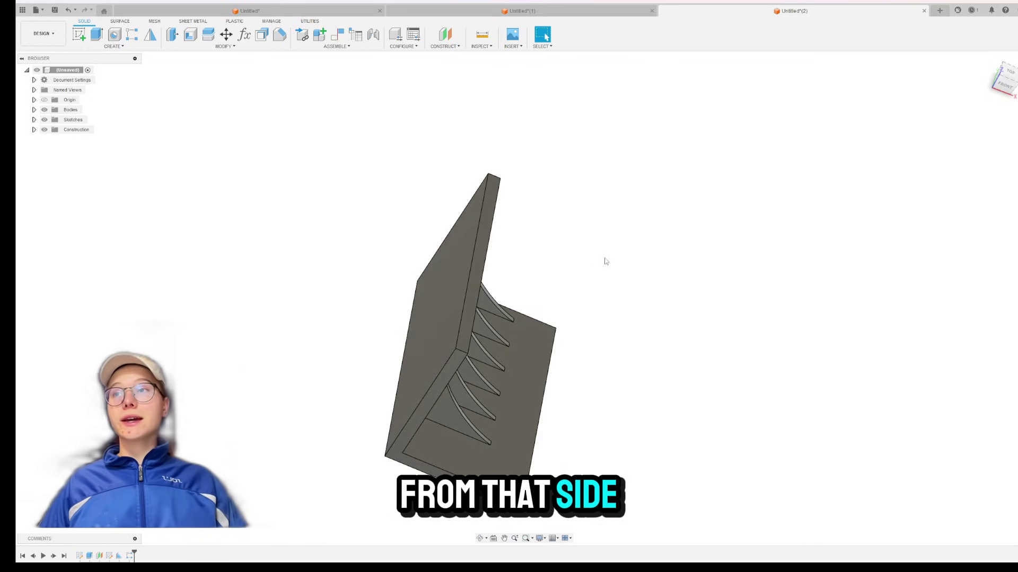
shift+middle_drag(604, 261, 548, 241)
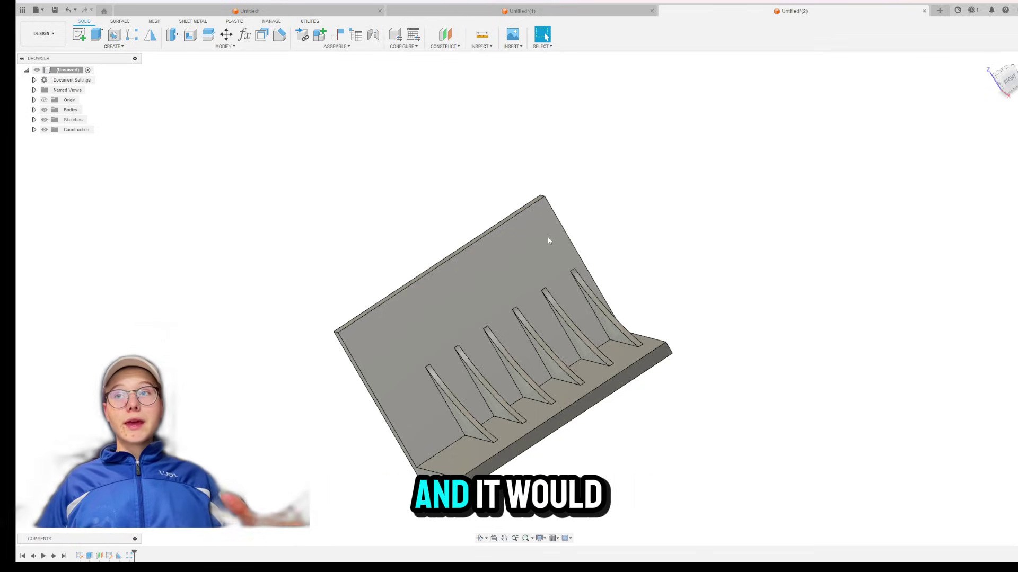
shift+middle_drag(548, 240, 636, 191)
shift+middle_drag(654, 231, 701, 244)
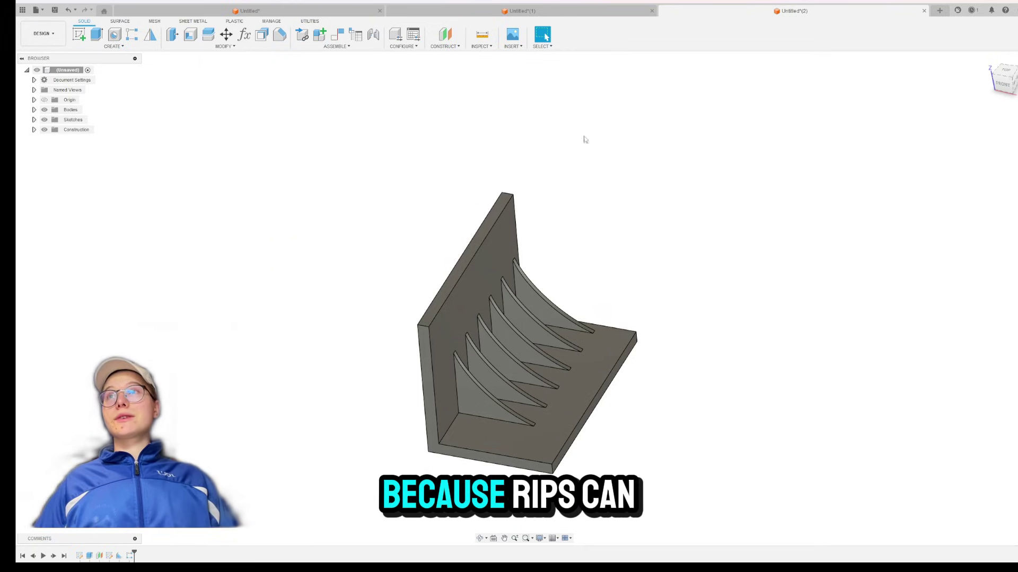
click(589, 10)
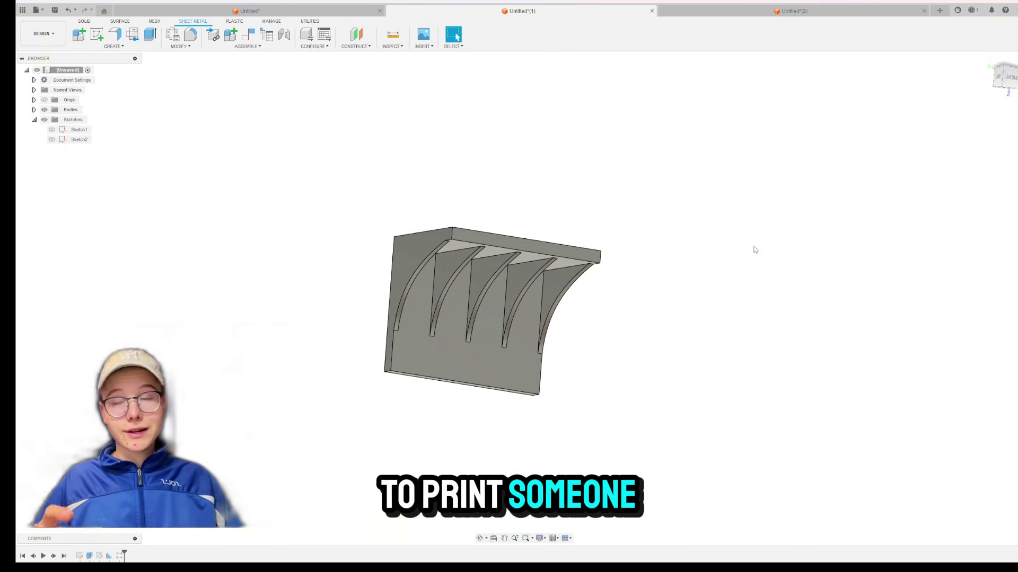
- Roll the timeline back before the rib and pattern features, viewing the bare bracket frontally
click(120, 555)
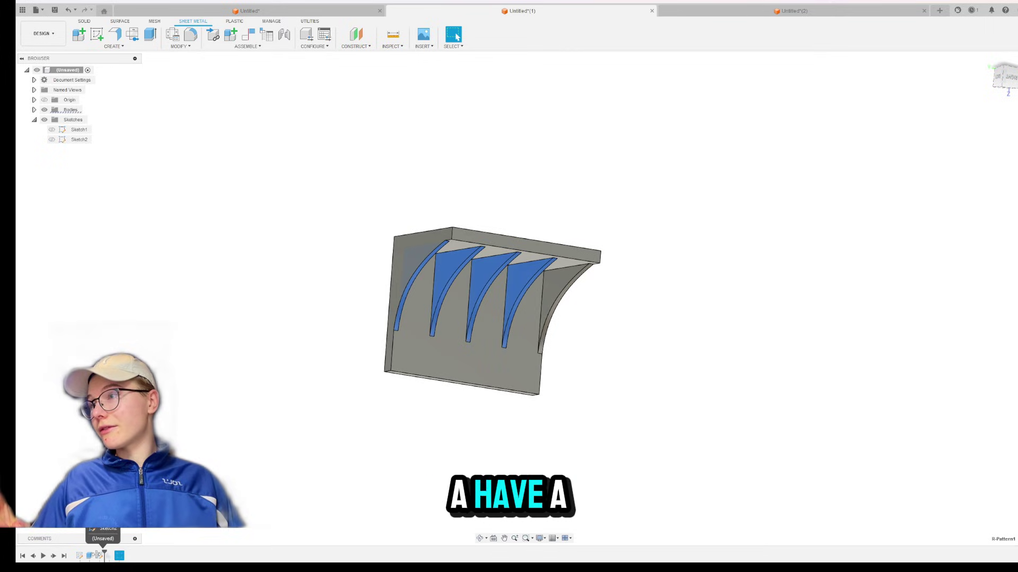
drag(94, 554, 95, 554)
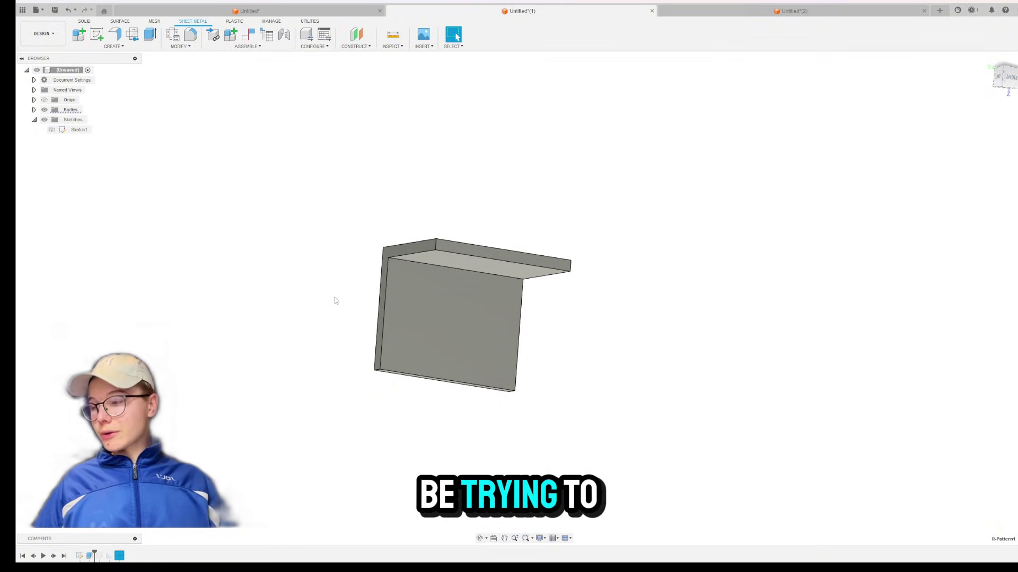
shift+middle_drag(335, 297, 341, 307)
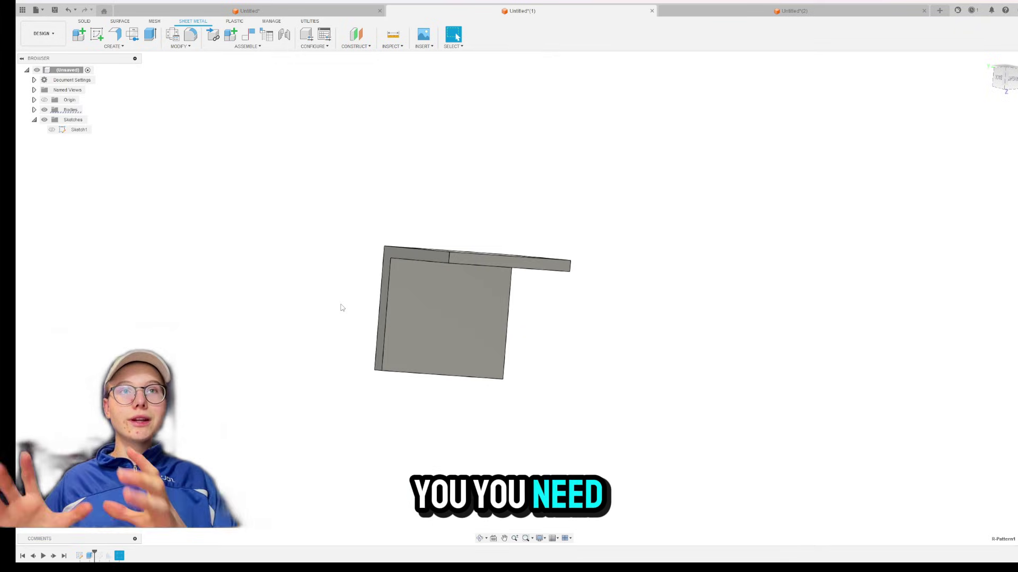
shift+middle_drag(313, 302, 340, 300)
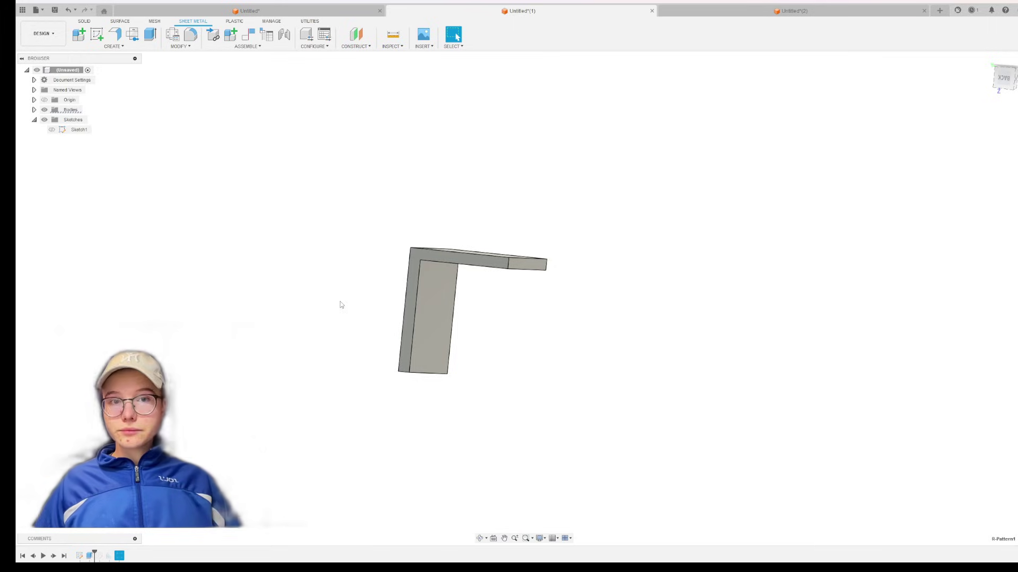
scroll(337, 232, down, 1)
shift+middle_drag(337, 231, 417, 276)
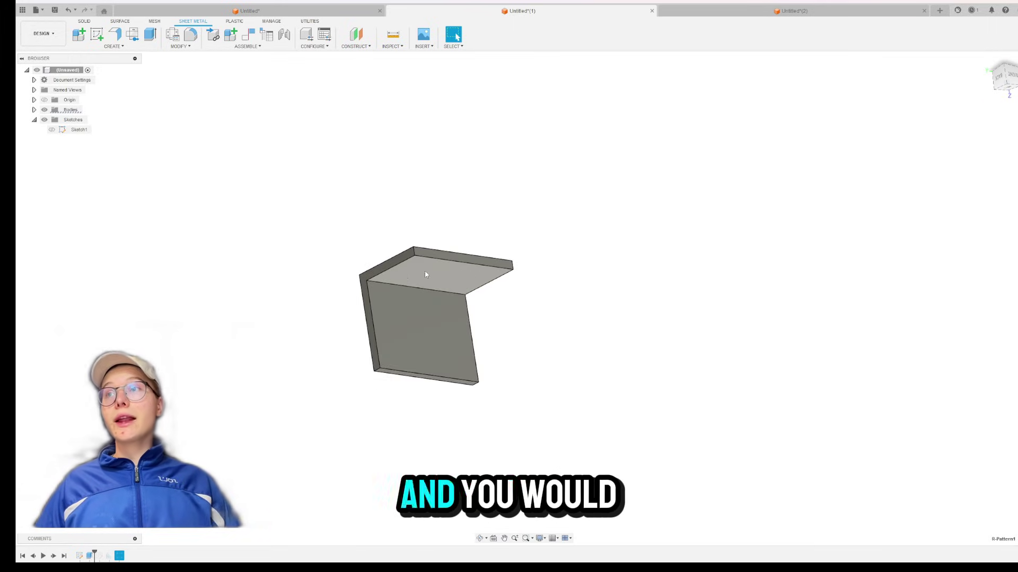
- Advance the timeline past Sketch2 and make its curved spline visible on the bracket
scroll(447, 262, up, 4)
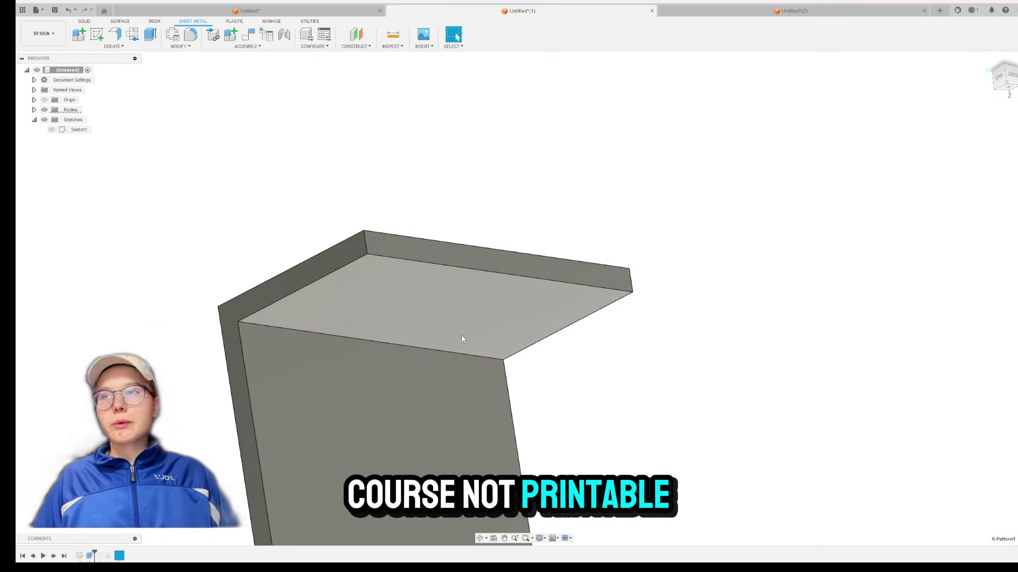
middle_drag(523, 431, 590, 309)
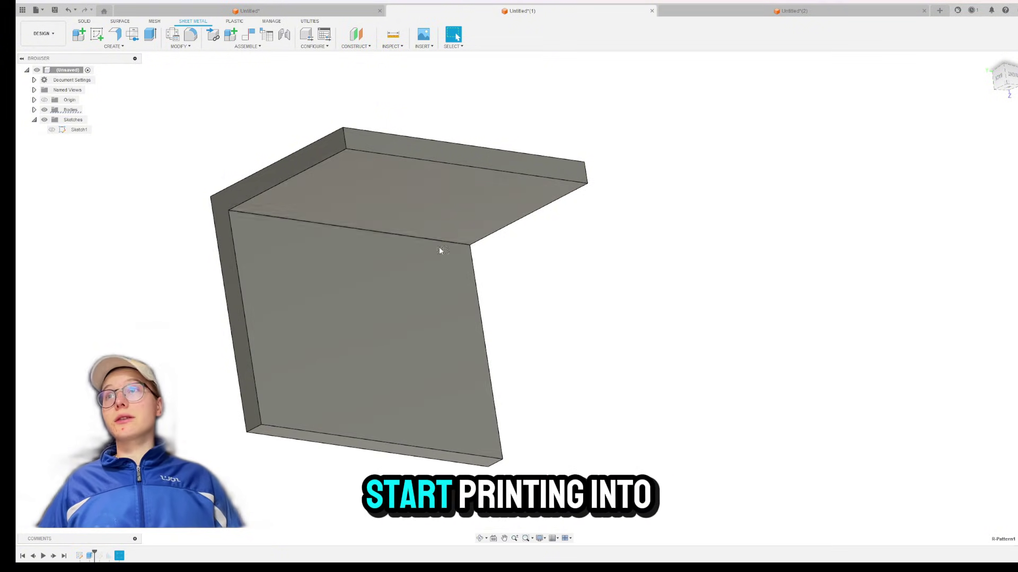
middle_drag(578, 347, 563, 361)
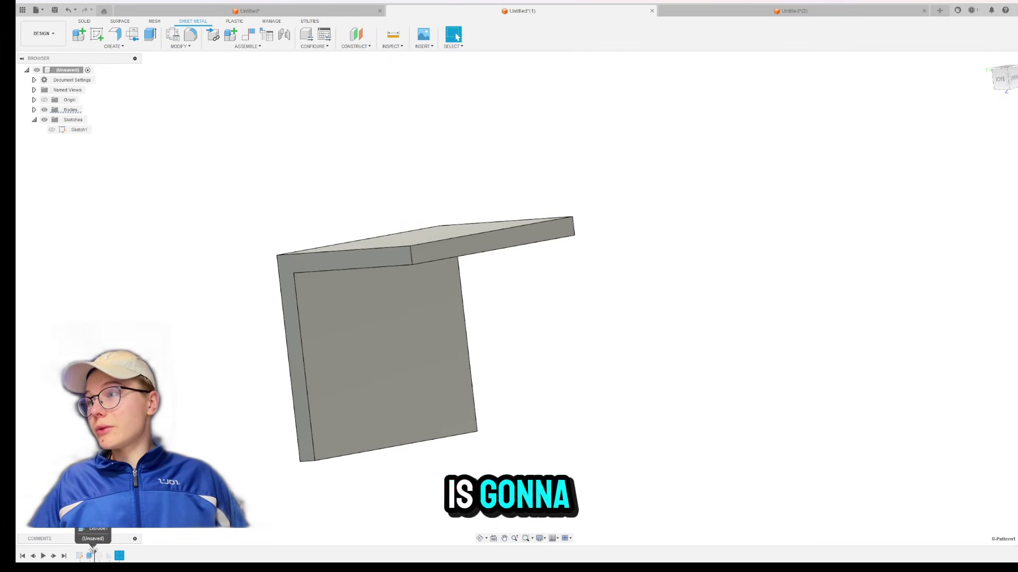
drag(111, 554, 104, 554)
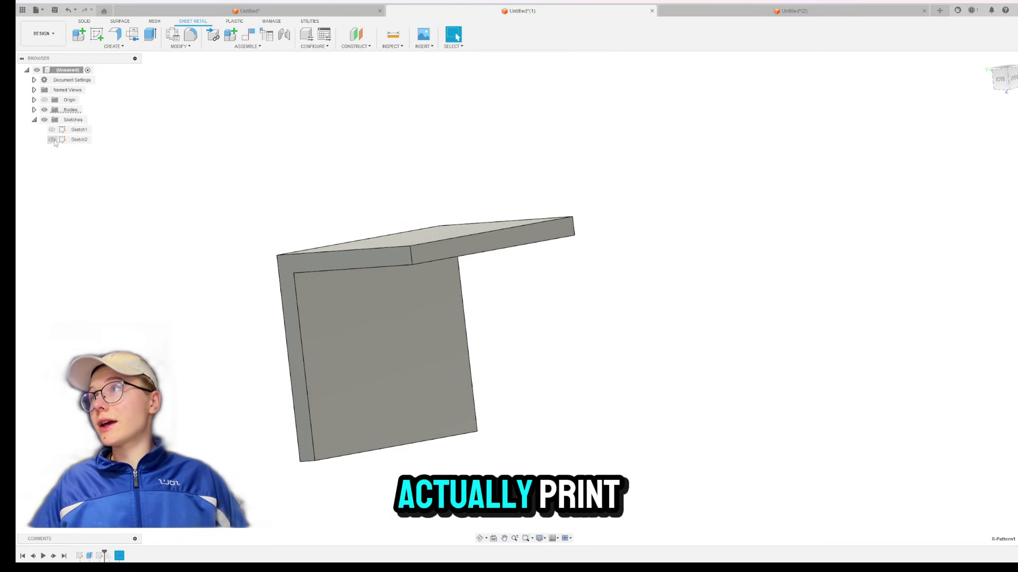
click(51, 139)
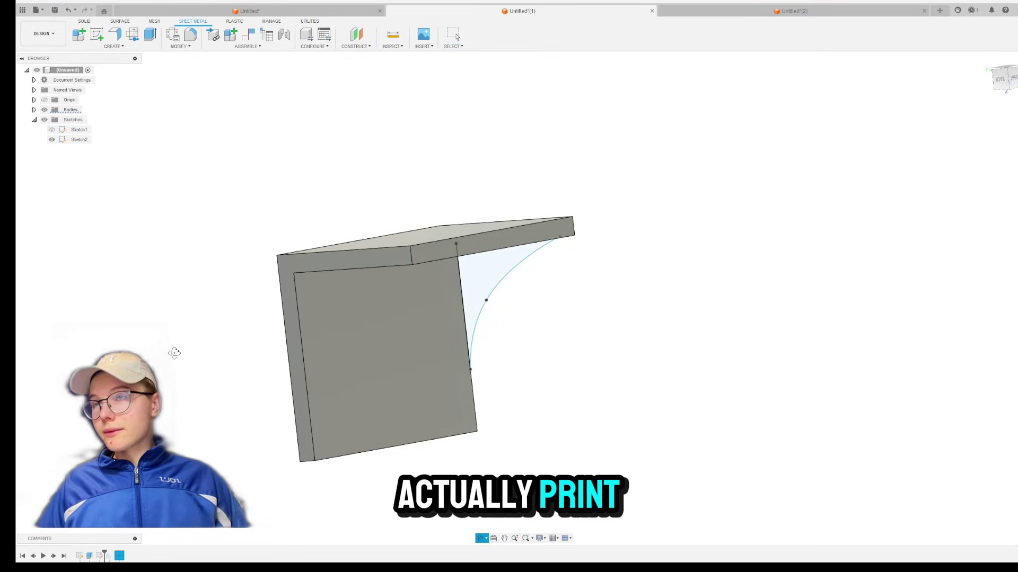
- Orbit and zoom to view the L-shaped profile, shelf top and curved rib tops
shift+middle_drag(175, 352, 200, 345)
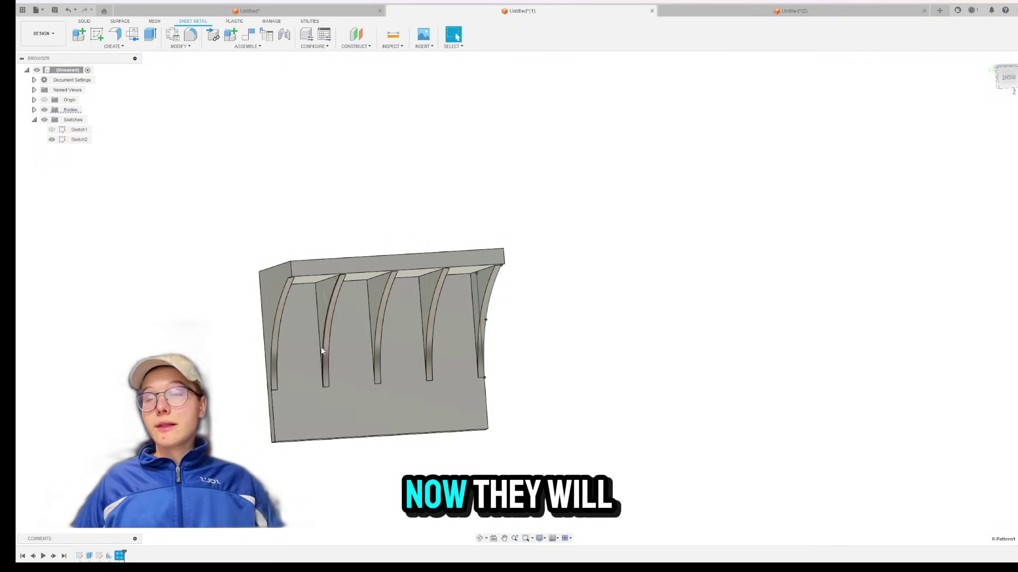
scroll(181, 285, up, 4)
shift+middle_drag(202, 289, 457, 279)
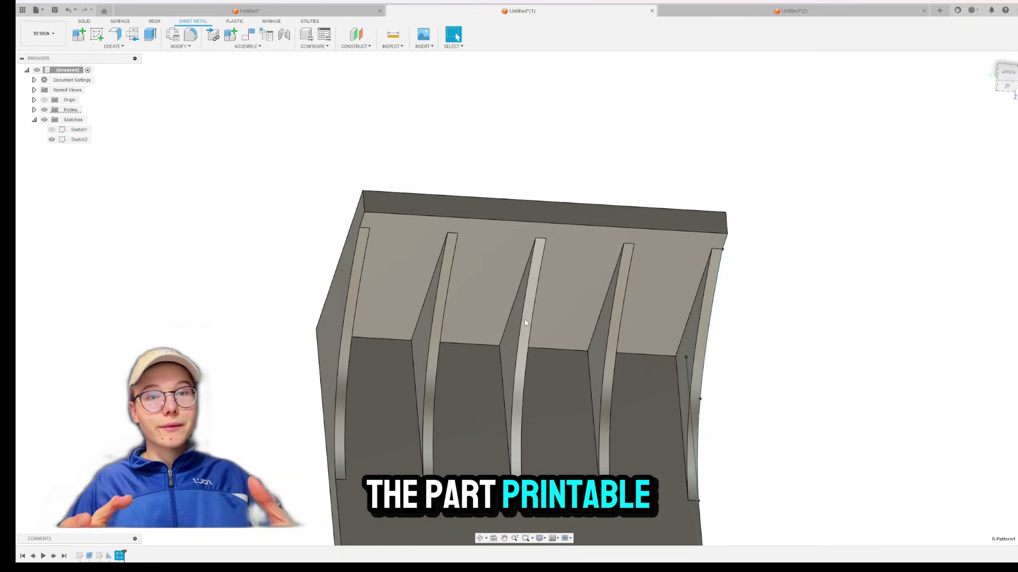
scroll(490, 314, up, 4)
scroll(490, 314, down, 5)
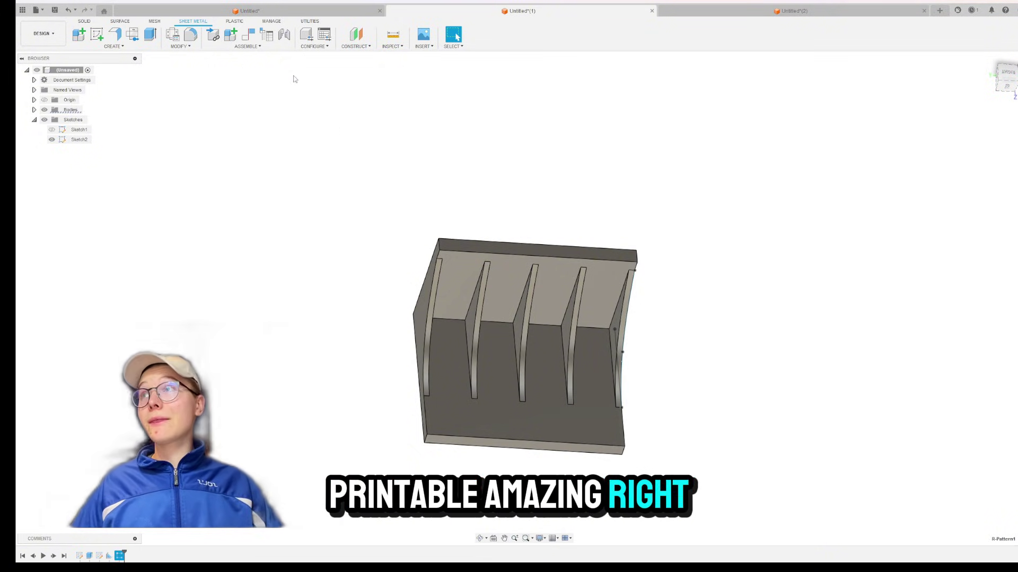
- Open the Untitled hub, roll its timeline back before the ribs, and orbit obliquely
click(292, 11)
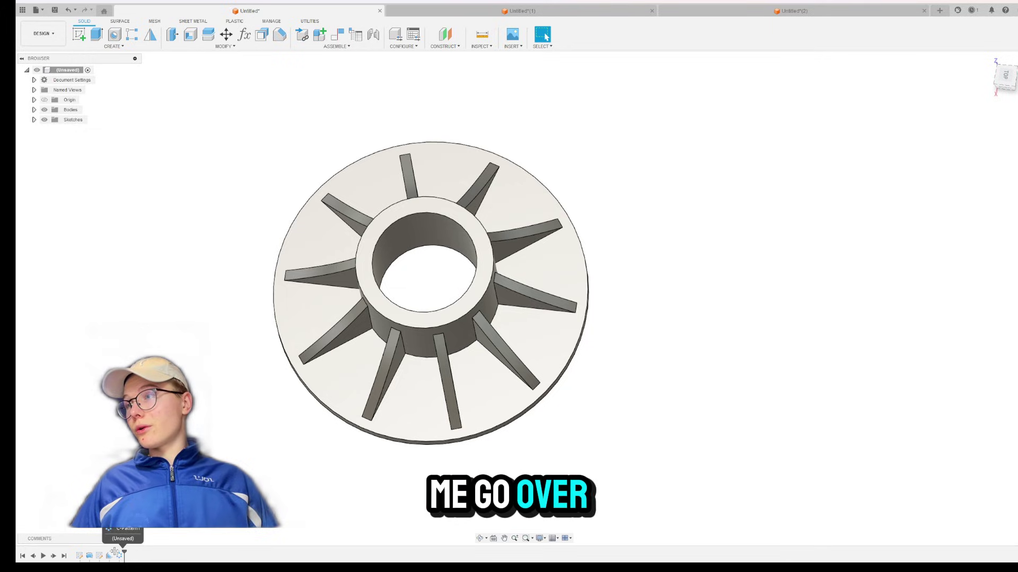
drag(98, 554, 94, 554)
mouse_move(192, 238)
shift+middle_down()
mouse_move(223, 263)
mouse_move(238, 251)
shift+middle_up()
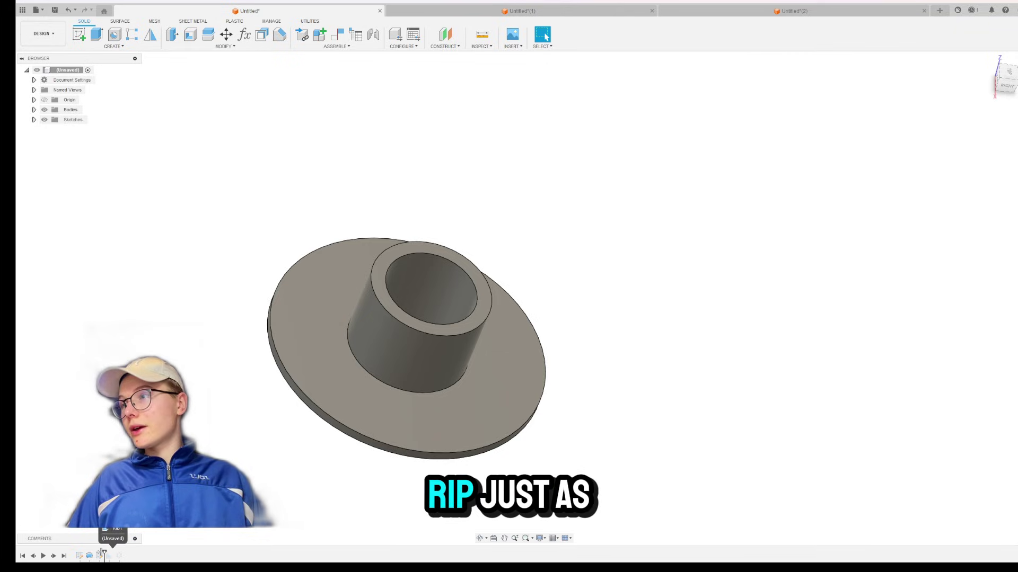
- Advance the timeline toward the rib and show Sketch2 on the hub
drag(104, 554, 115, 554)
click(34, 120)
click(52, 139)
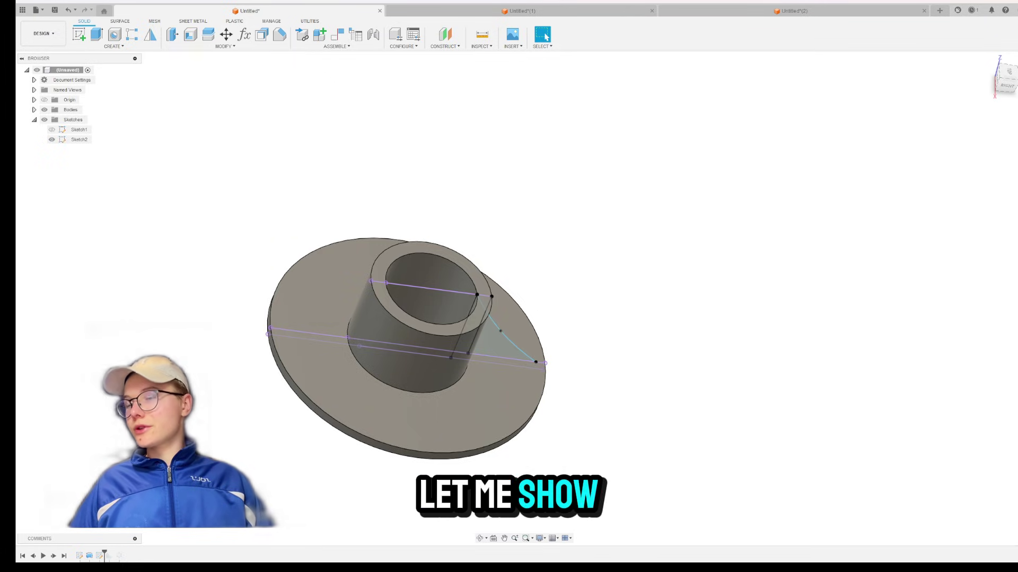
shift+middle_drag(159, 371, 157, 328)
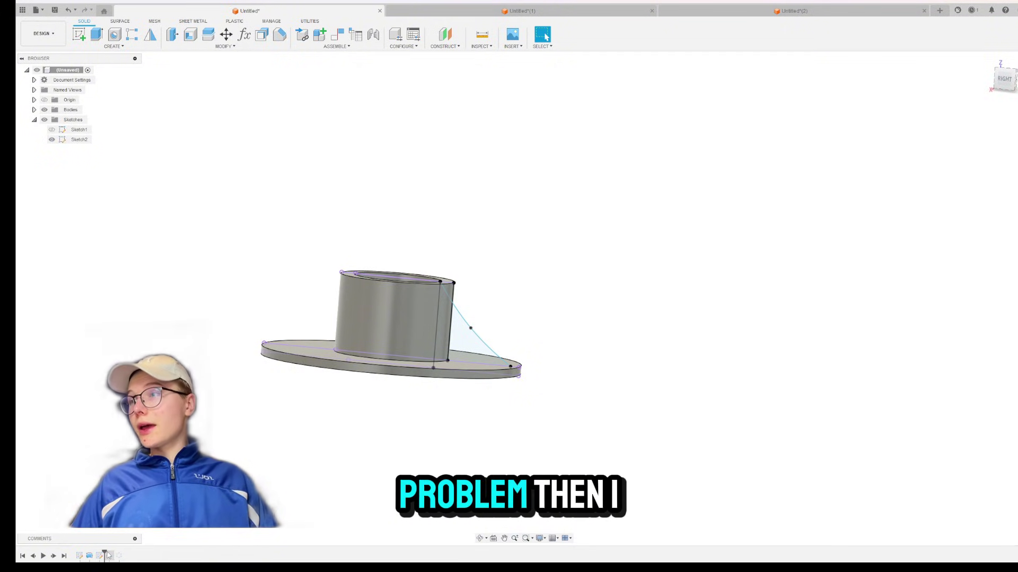
- Step past the Rib and Circular Pattern features, then hide Sketch2 and view from above
drag(108, 555, 114, 554)
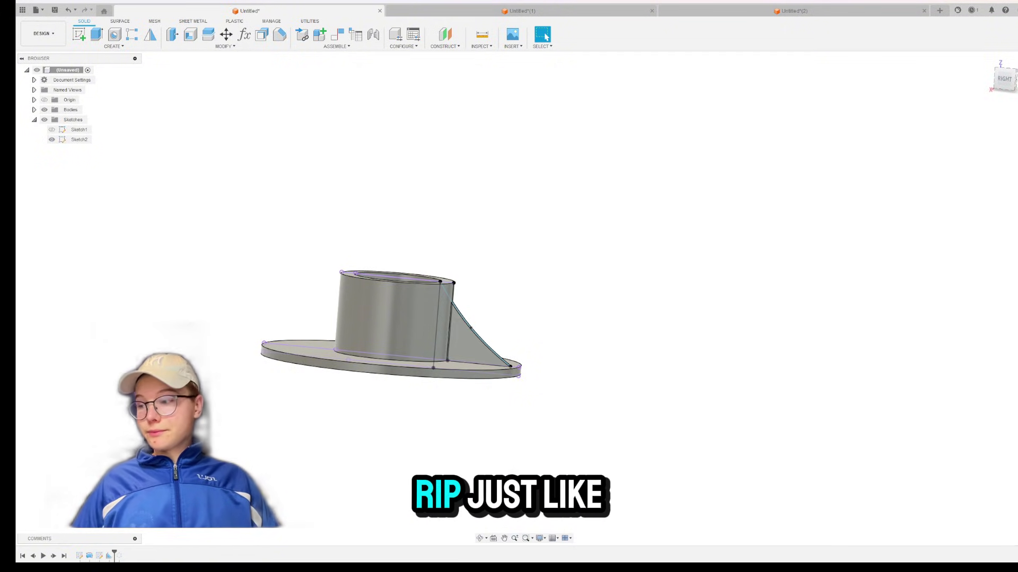
key(F6)
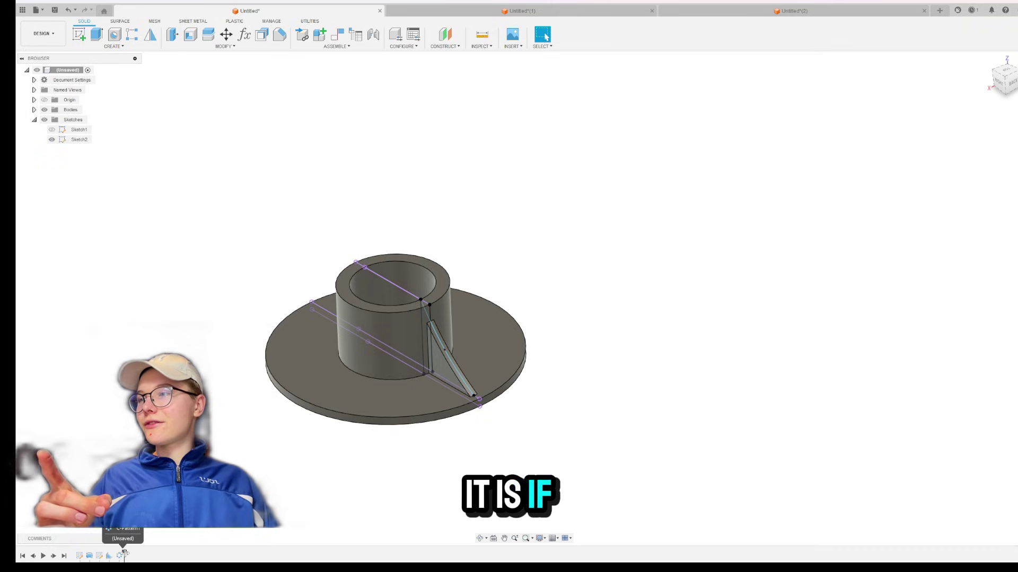
drag(123, 553, 125, 553)
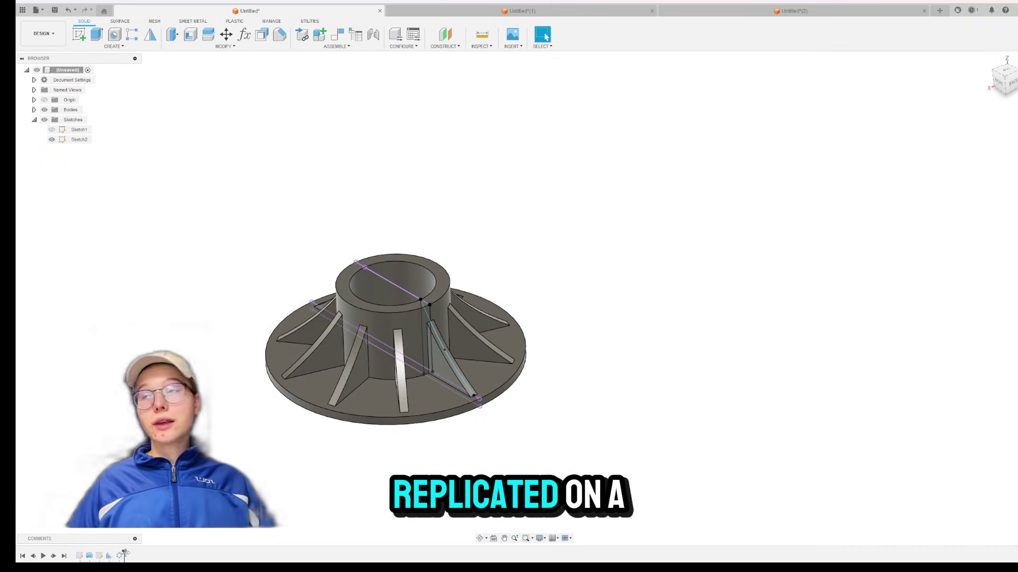
click(51, 139)
click(34, 120)
shift+middle_drag(164, 226, 182, 238)
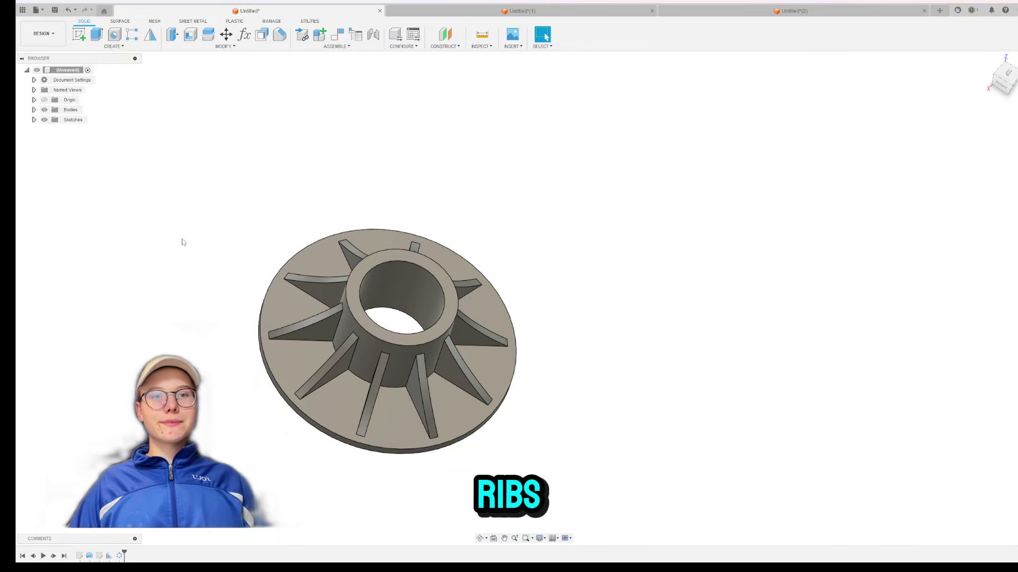
scroll(474, 194, down, 1)
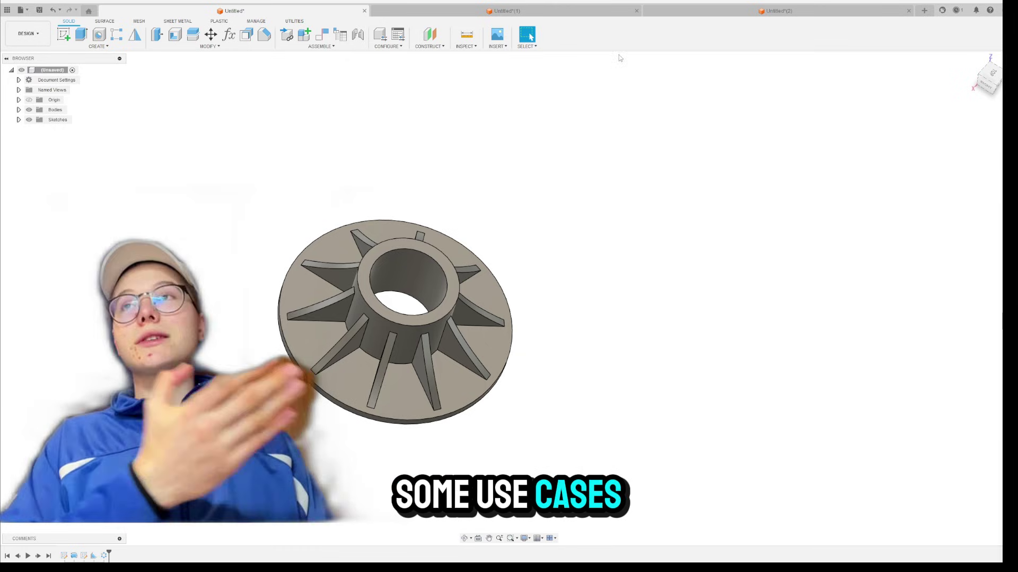
click(507, 11)
click(301, 13)
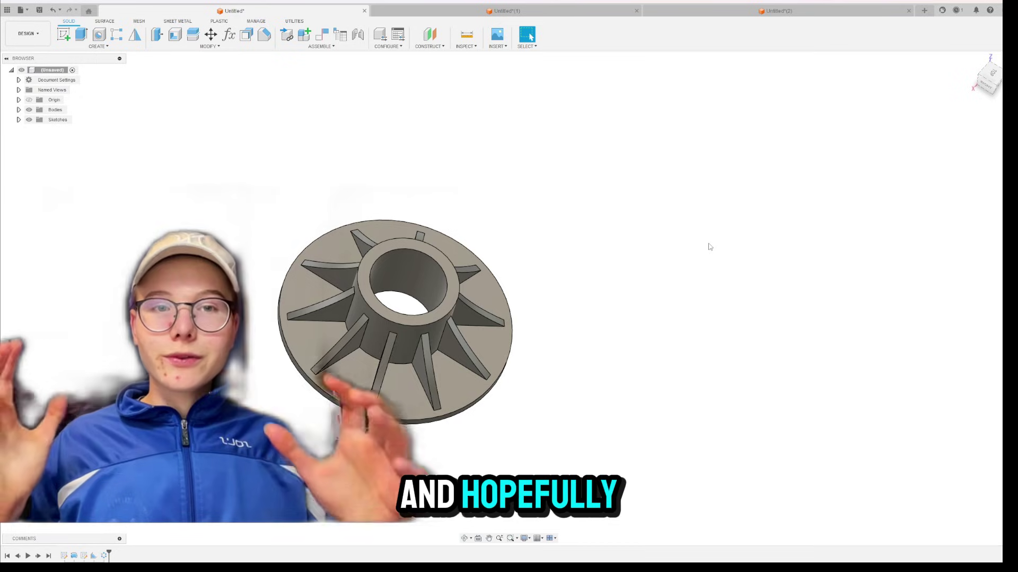